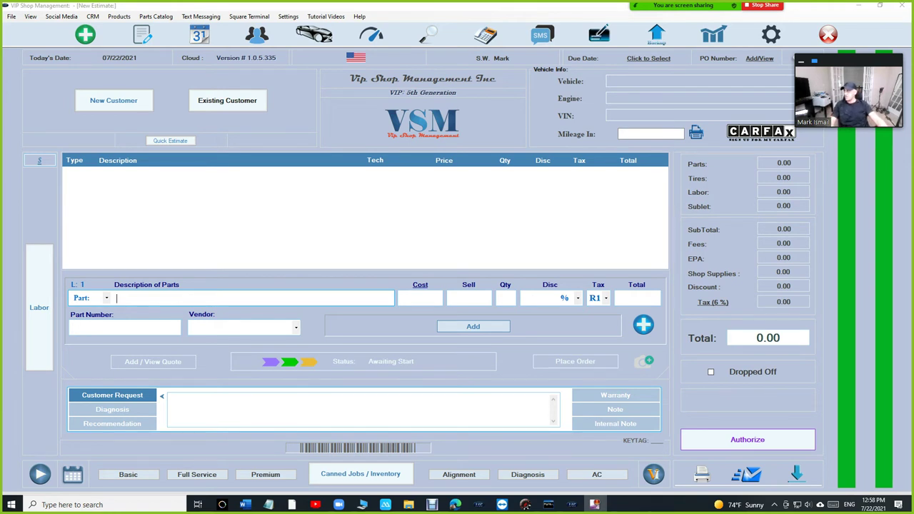
# Step: Bring Edge forward and go to google.com
pyautogui.click(455, 504)
pyautogui.click(265, 25)
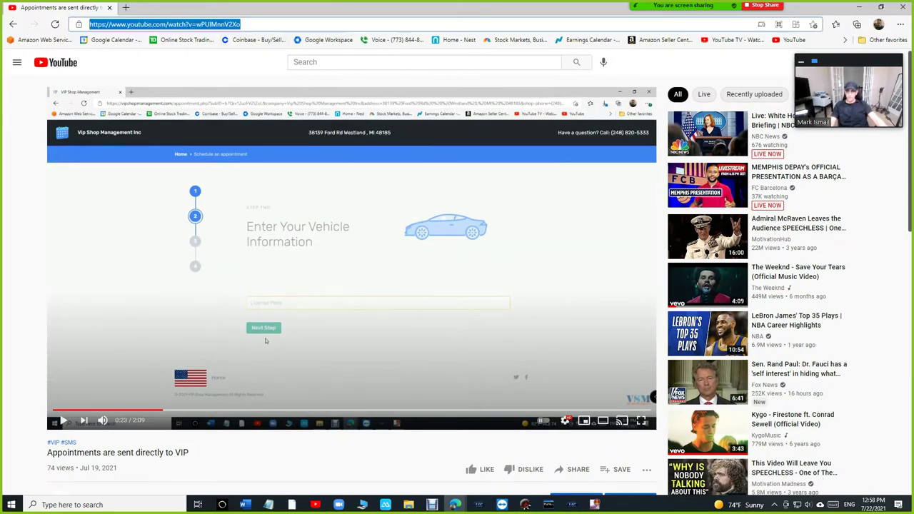
pyautogui.write('google.com')
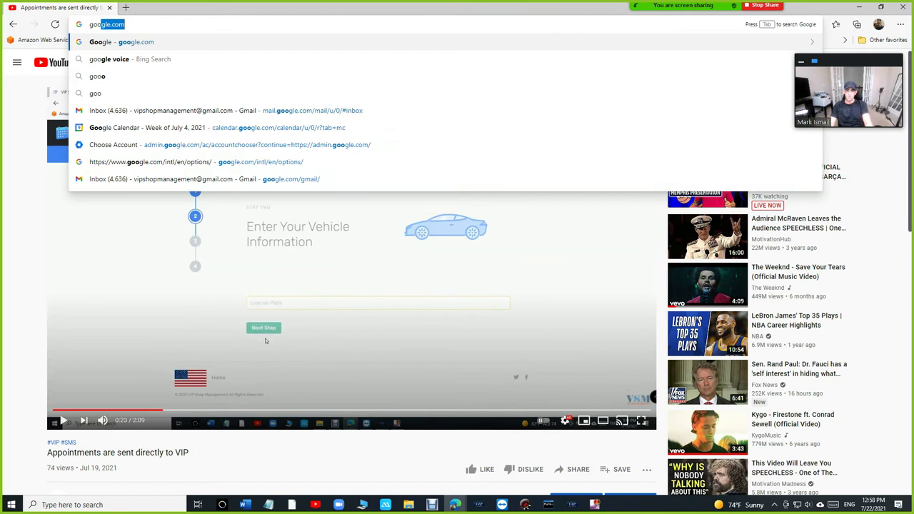
pyautogui.press('Return')
# Step: Search 'vip shop management' and highlight the Appointments line in the business panel
pyautogui.write('vip')
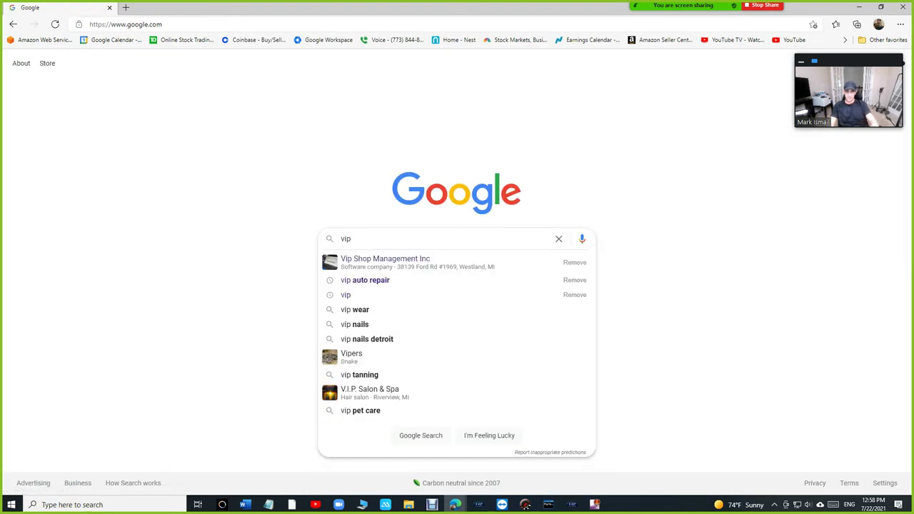
pyautogui.press('Down')
pyautogui.press('Return')
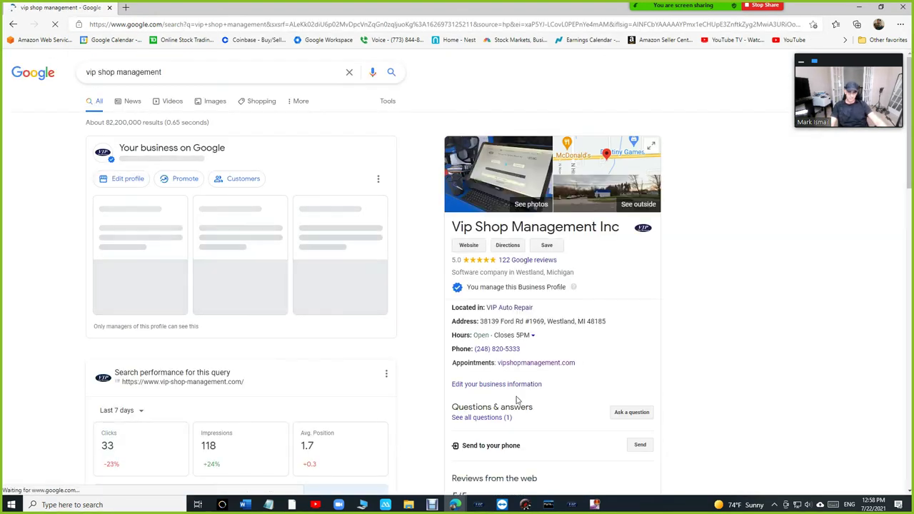
pyautogui.moveTo(455, 364); pyautogui.dragTo(500, 368)
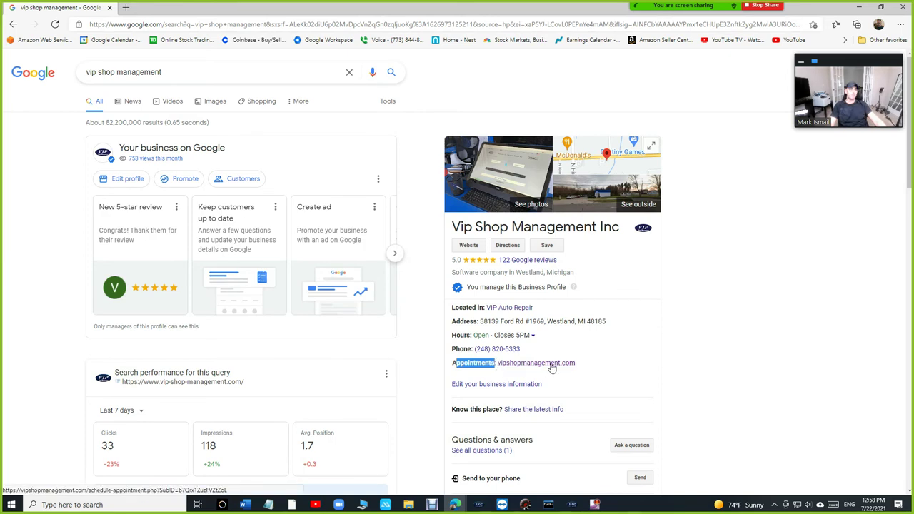
# Step: Copy the Request URL for Appointments link from VIP Shop Management settings, then maximize the browser again
pyautogui.moveTo(536, 14); pyautogui.dragTo(543, 29)
pyautogui.click(542, 8)
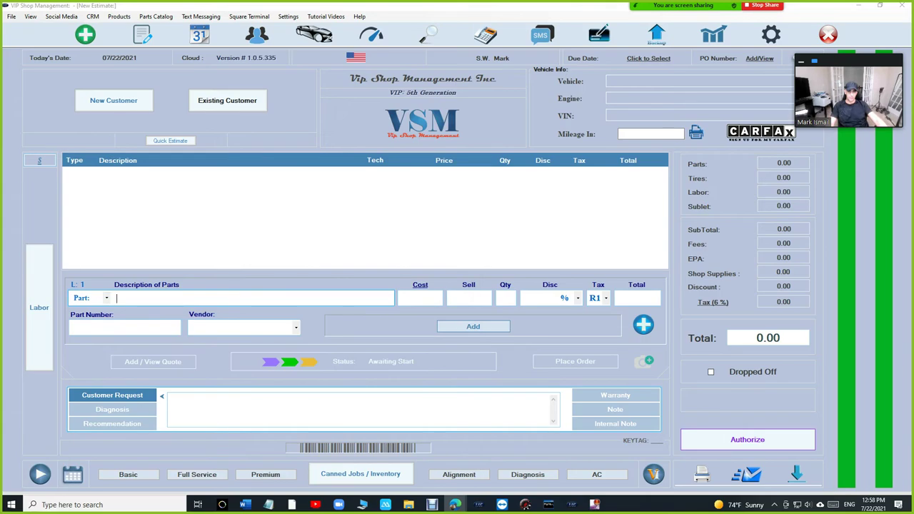
pyautogui.click(288, 15)
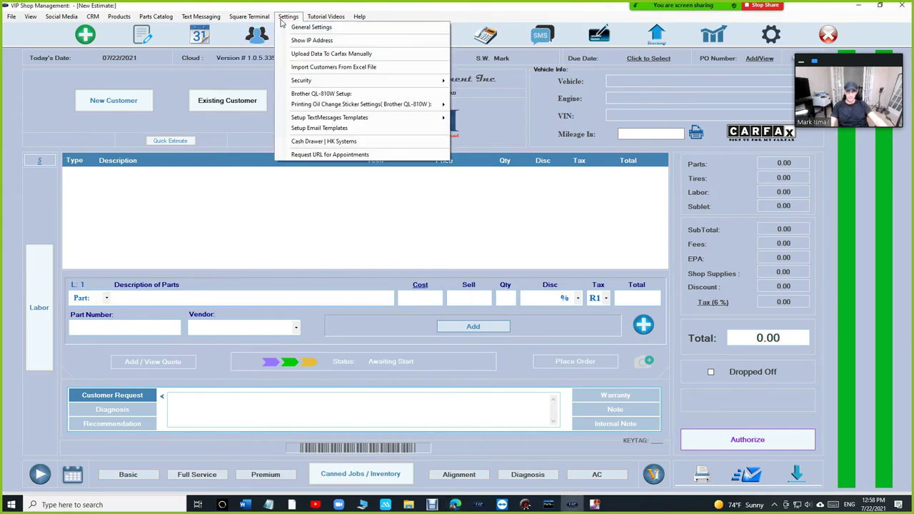
pyautogui.click(342, 154)
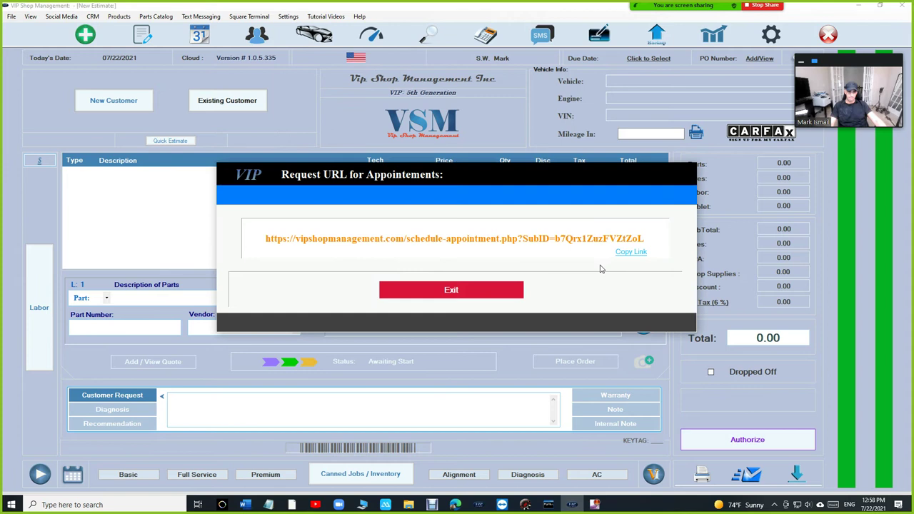
pyautogui.click(631, 254)
pyautogui.hotkey('alt', 'Tab')
pyautogui.doubleClick(727, 46)
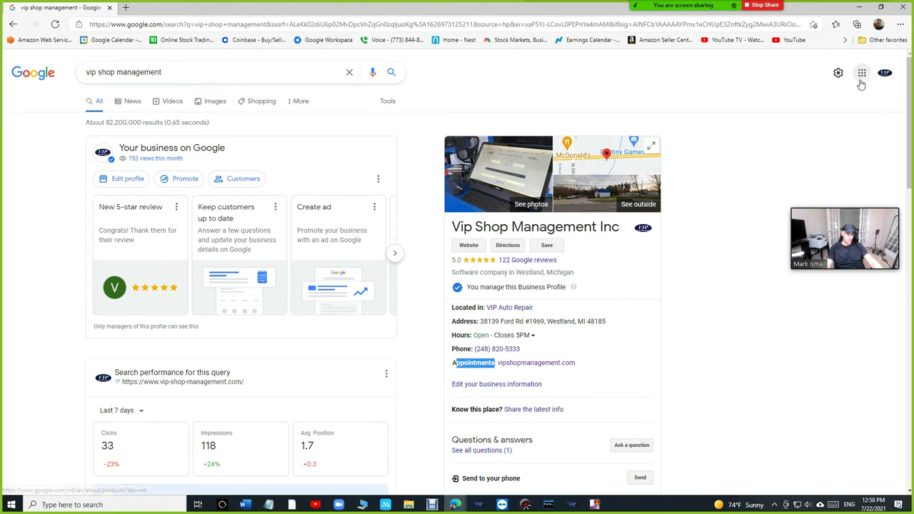
# Step: In My Business Info, review the Appointment links address for vipshopmanagement.com, then cancel without changes
pyautogui.click(862, 74)
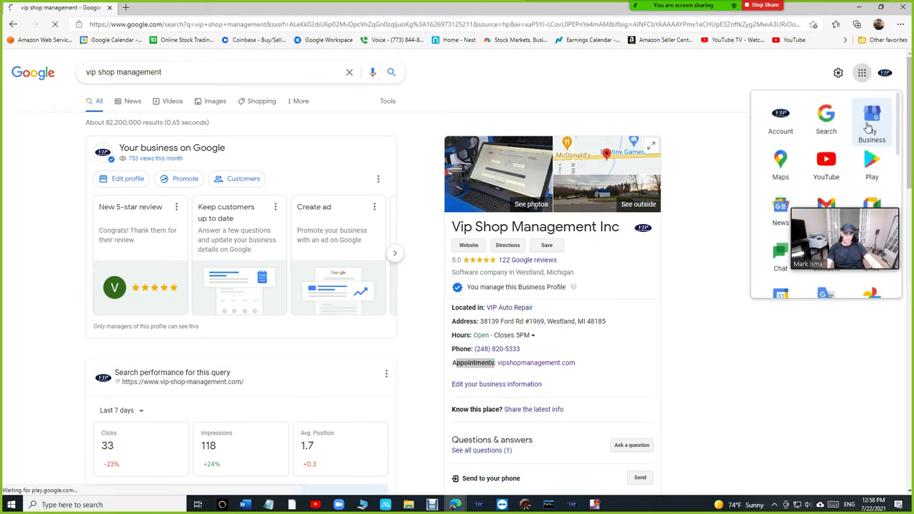
pyautogui.click(869, 127)
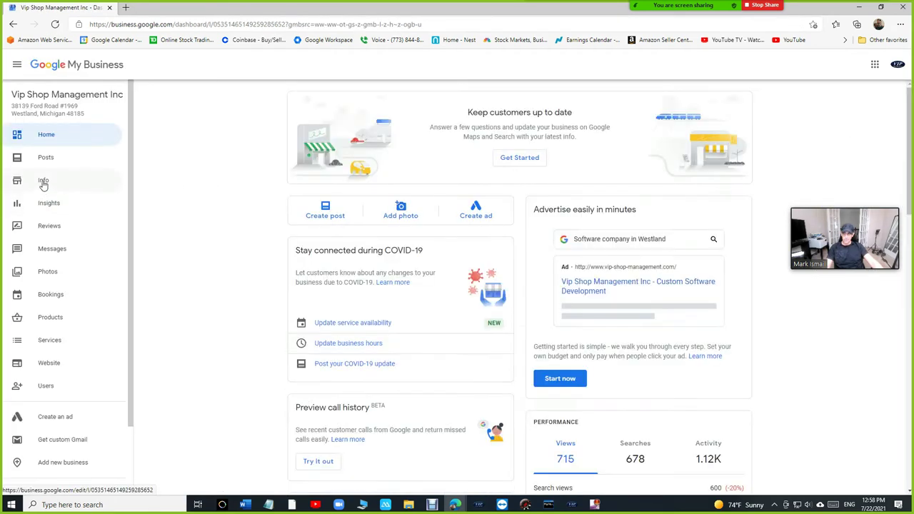
pyautogui.click(43, 183)
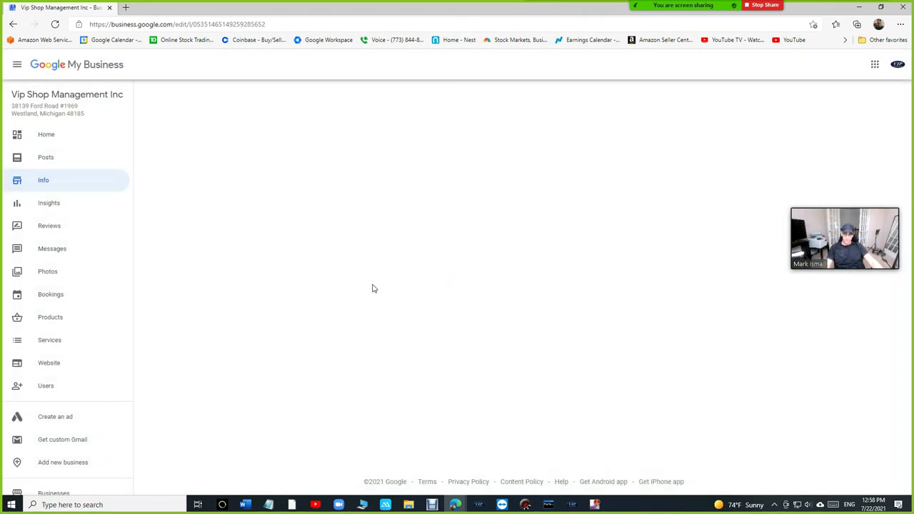
pyautogui.scroll(-3, 373, 289)
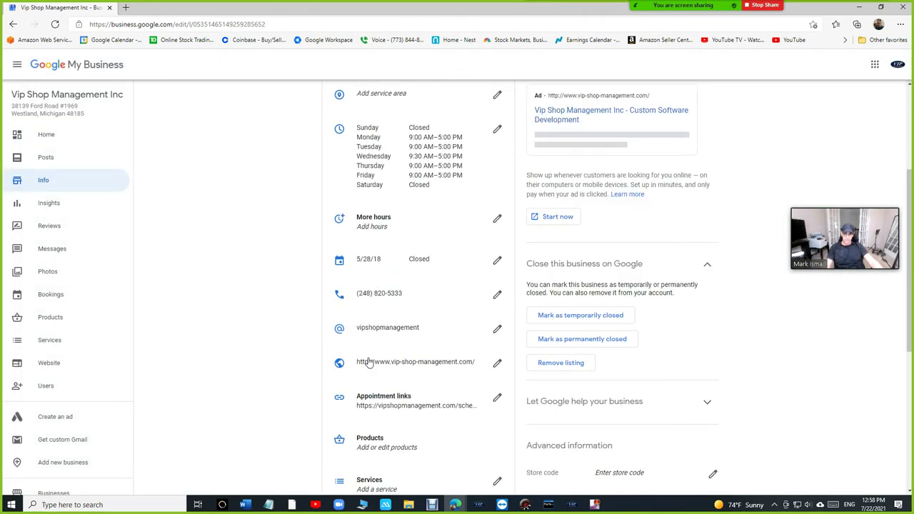
pyautogui.click(496, 398)
pyautogui.moveTo(380, 278); pyautogui.dragTo(514, 347)
pyautogui.click(500, 338)
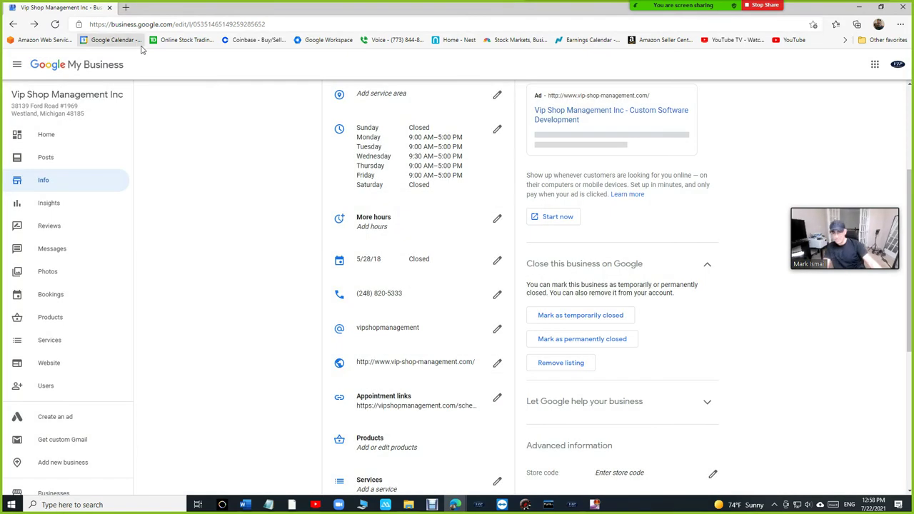
# Step: Return to the 'vip shop management' results and open the listing's vipshopmanagement.com Appointments link
pyautogui.click(14, 24)
pyautogui.click(14, 24)
pyautogui.click(14, 24)
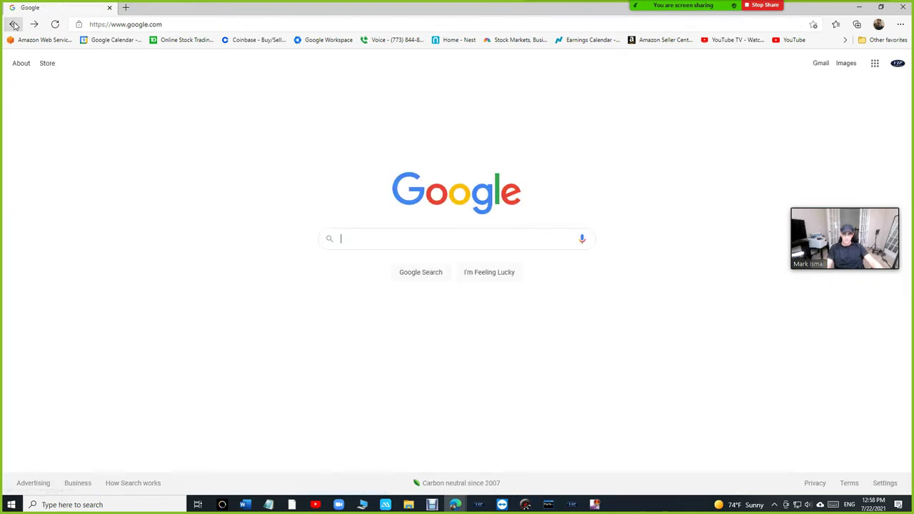
pyautogui.click(34, 24)
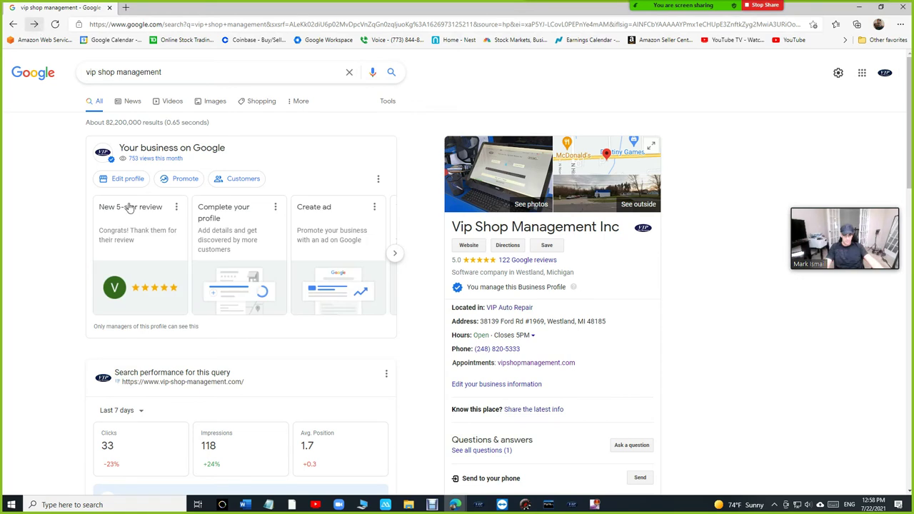
pyautogui.click(535, 366)
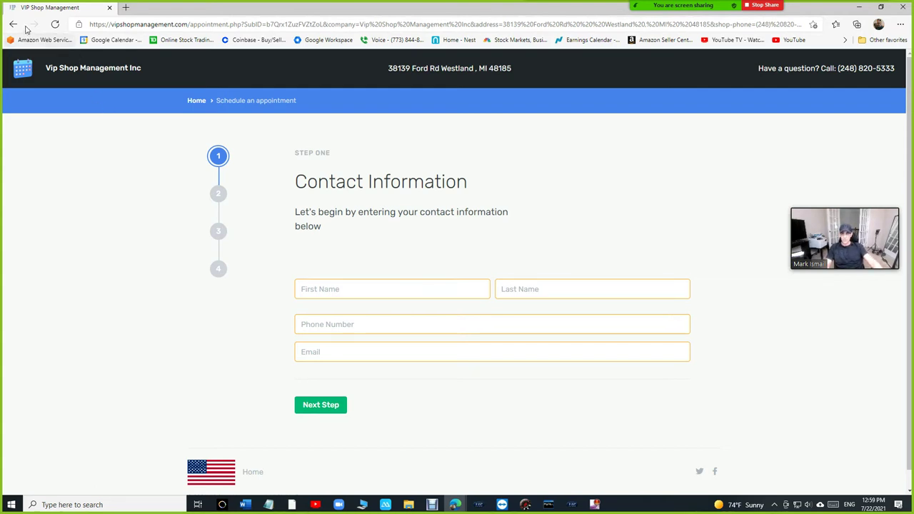
# Step: In a new tab, search Google for 'vip auto repair' and view its listing
pyautogui.click(124, 7)
pyautogui.click(155, 24)
pyautogui.write('go')
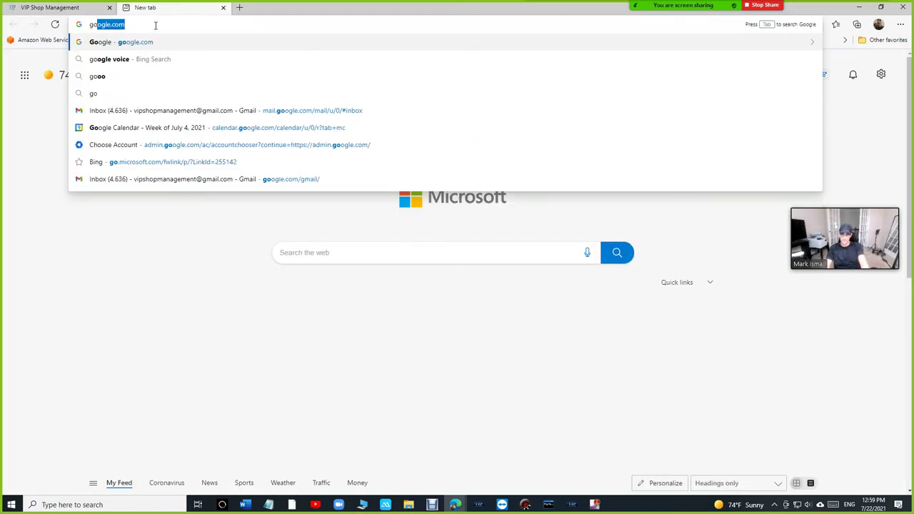
pyautogui.press('Return')
pyautogui.write('vip')
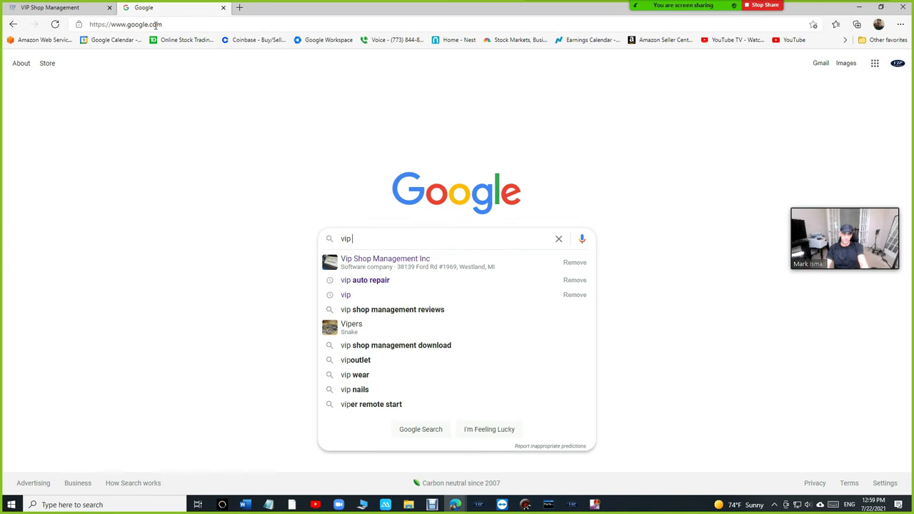
pyautogui.write(' auto repai')
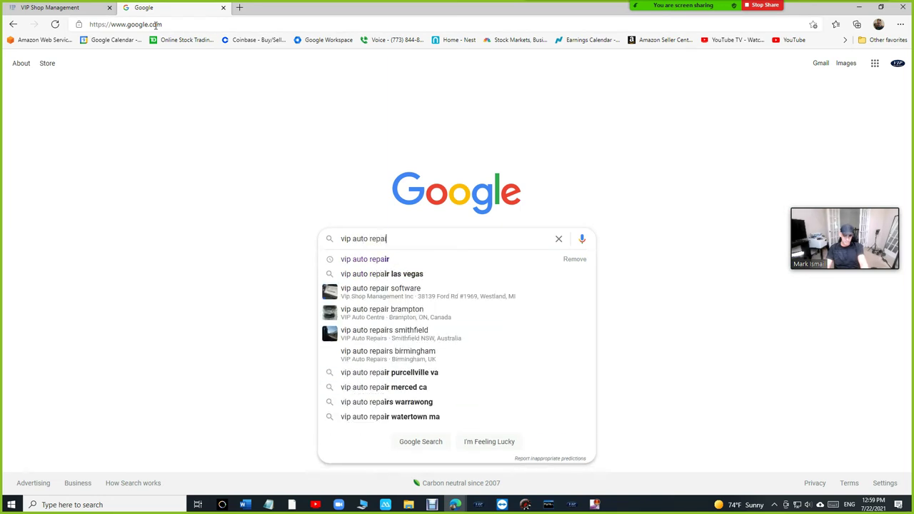
pyautogui.write('r')
pyautogui.press('Return')
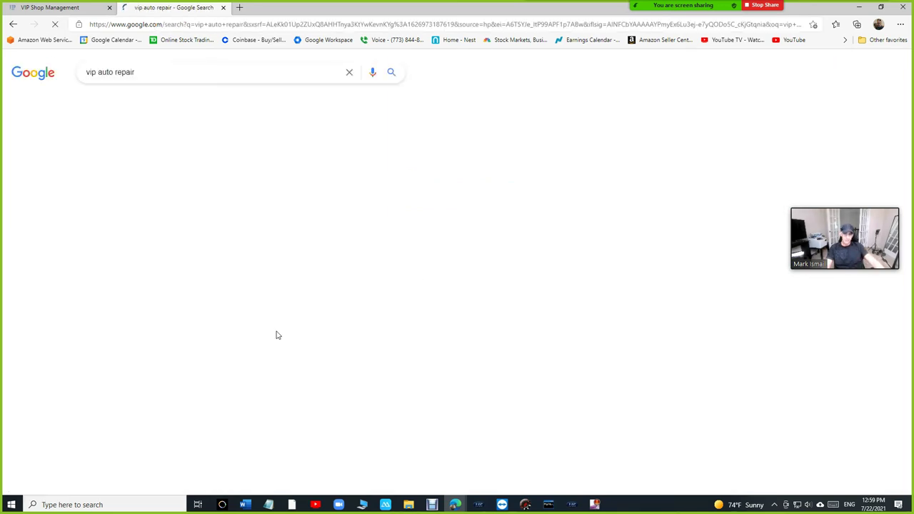
pyautogui.scroll(-1, 428, 286)
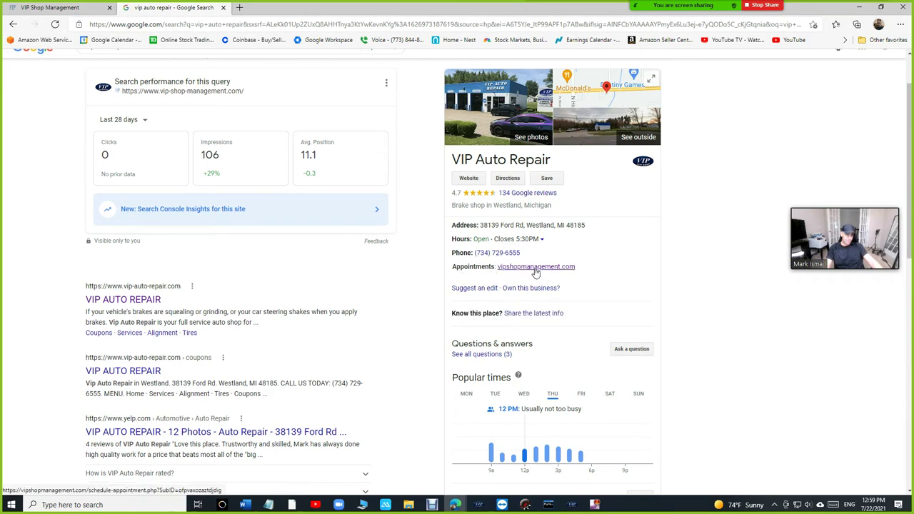
# Step: Compare against the vip shop management results tab, then return to the VIP Auto Repair listing
pyautogui.click(49, 9)
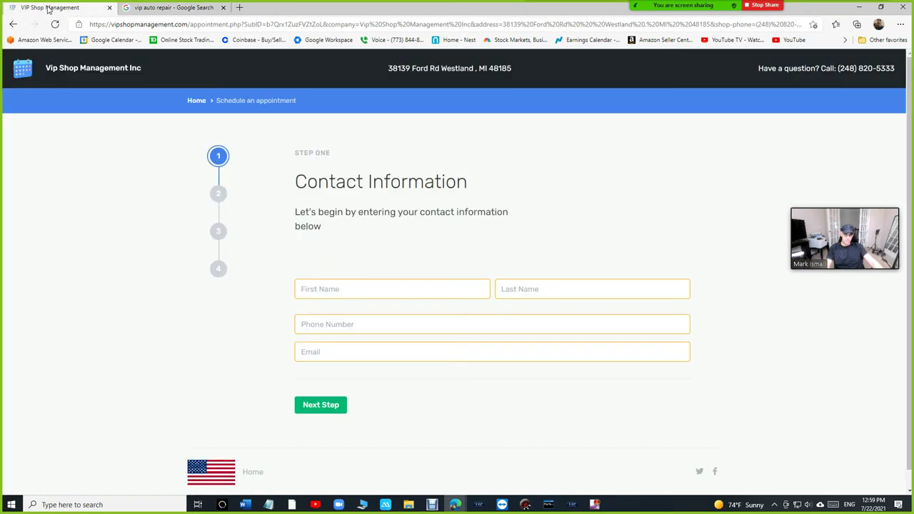
pyautogui.click(13, 24)
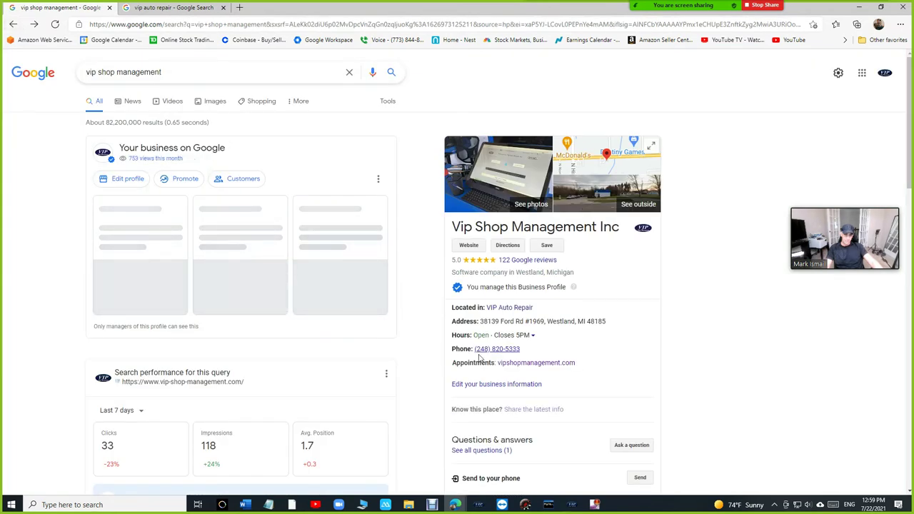
pyautogui.click(189, 9)
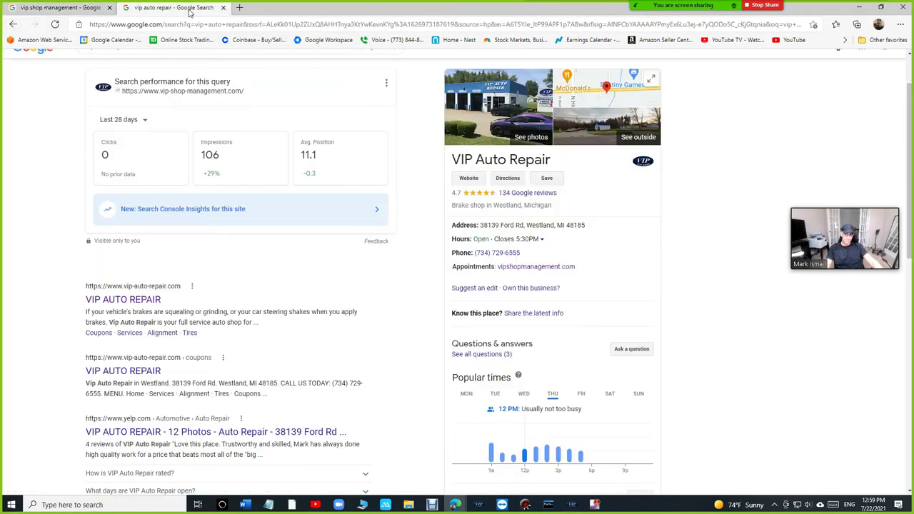
pyautogui.scroll(1, 534, 273)
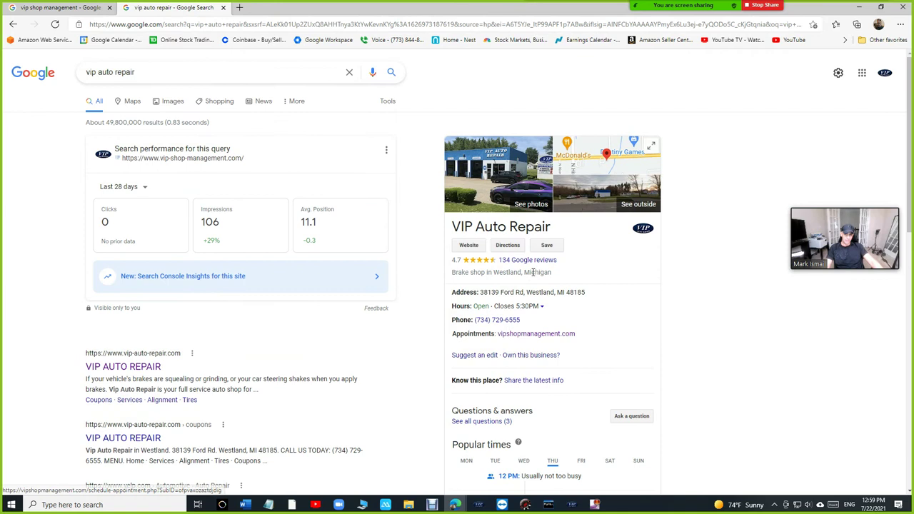
# Step: Open VIP Auto Repair's booking page and enter the customer's first name, last name, phone and e-mail start
pyautogui.click(537, 335)
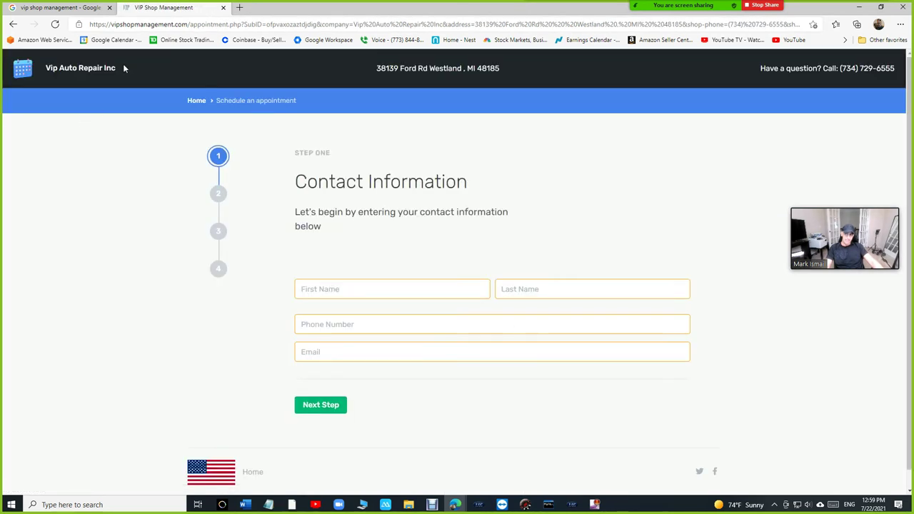
pyautogui.tripleClick(123, 64)
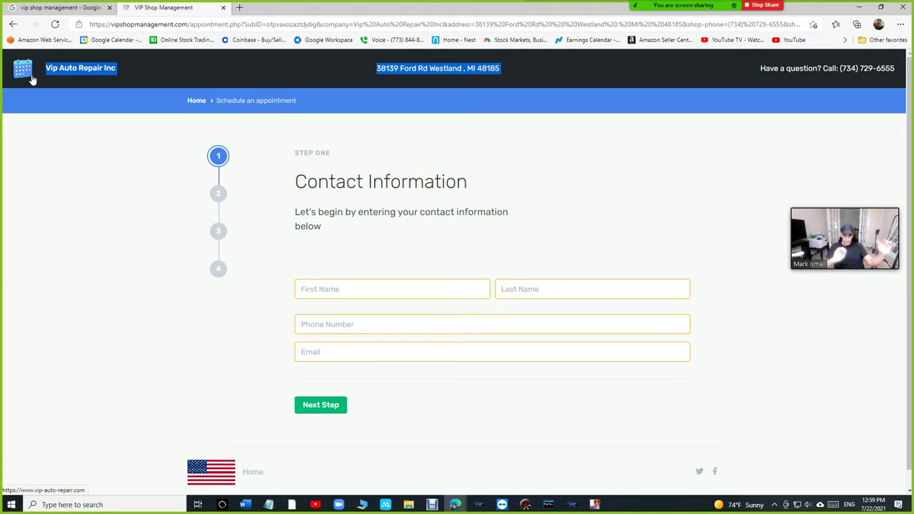
pyautogui.click(351, 289)
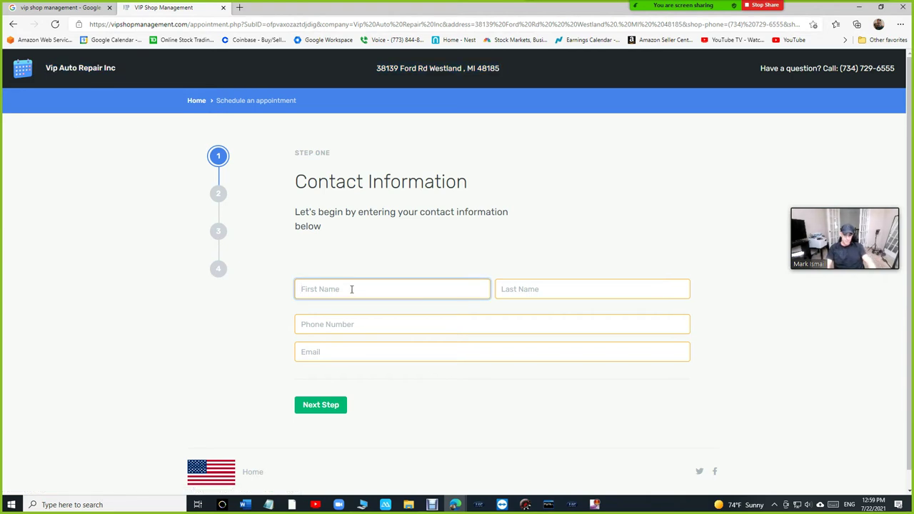
pyautogui.press('Tab')
pyautogui.scroll(-1, 352, 291)
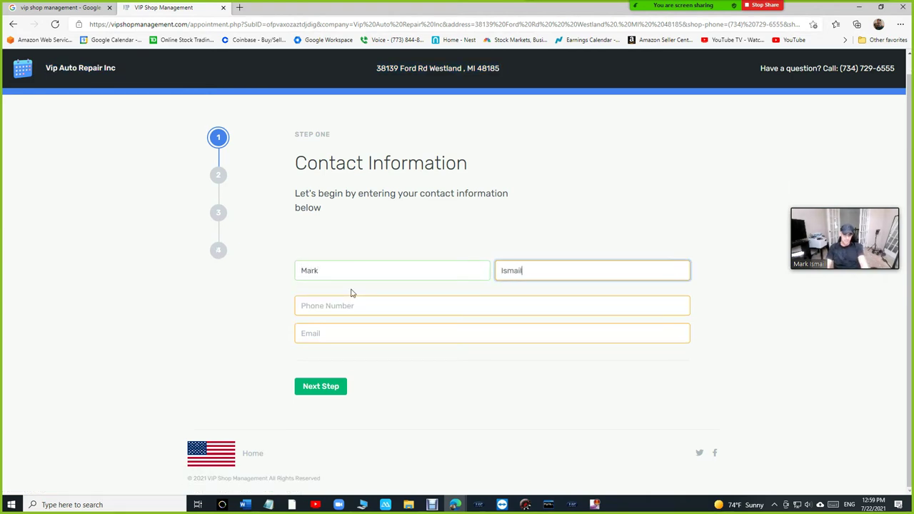
pyautogui.press('Tab')
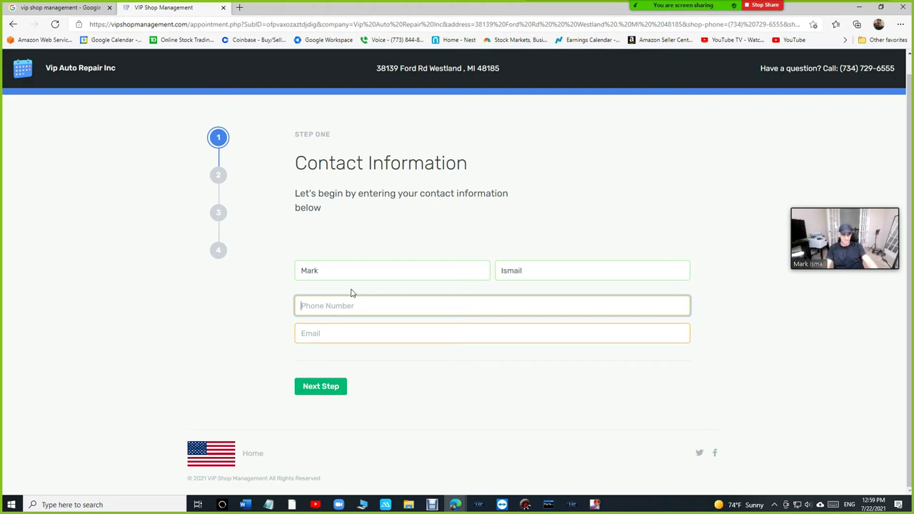
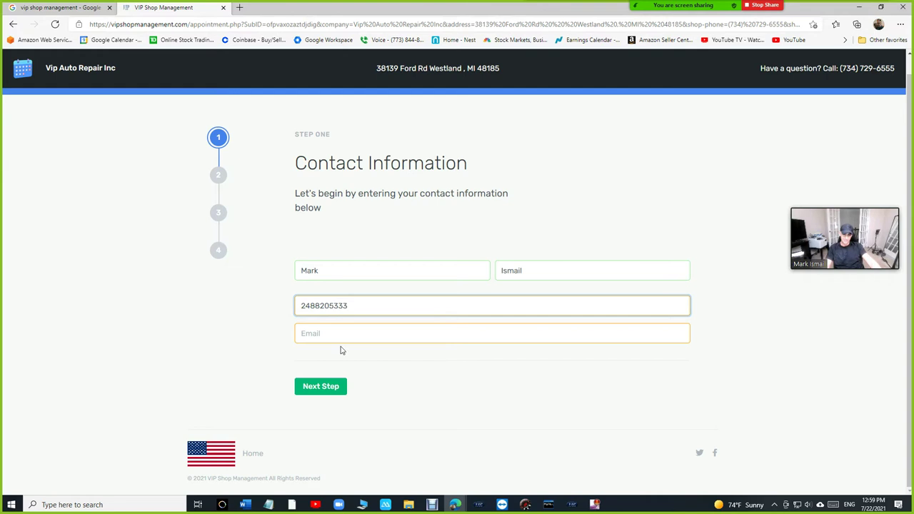
pyautogui.click(342, 341)
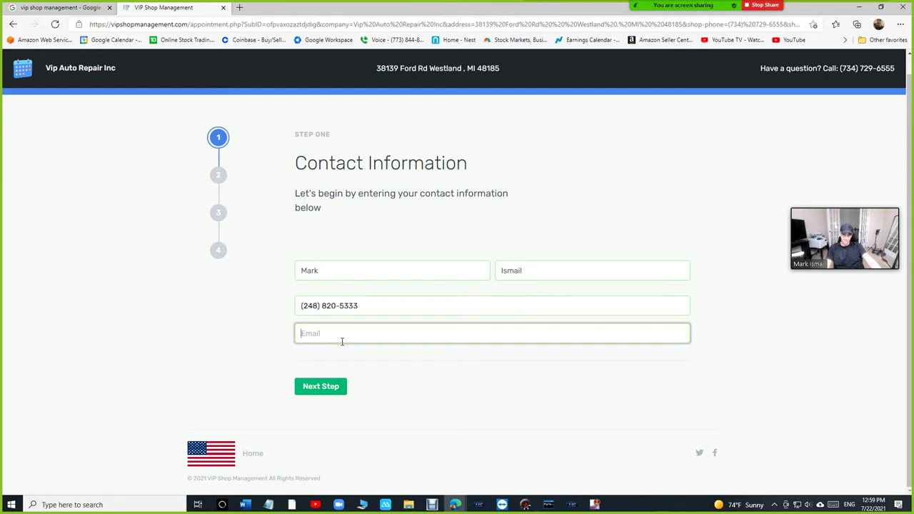
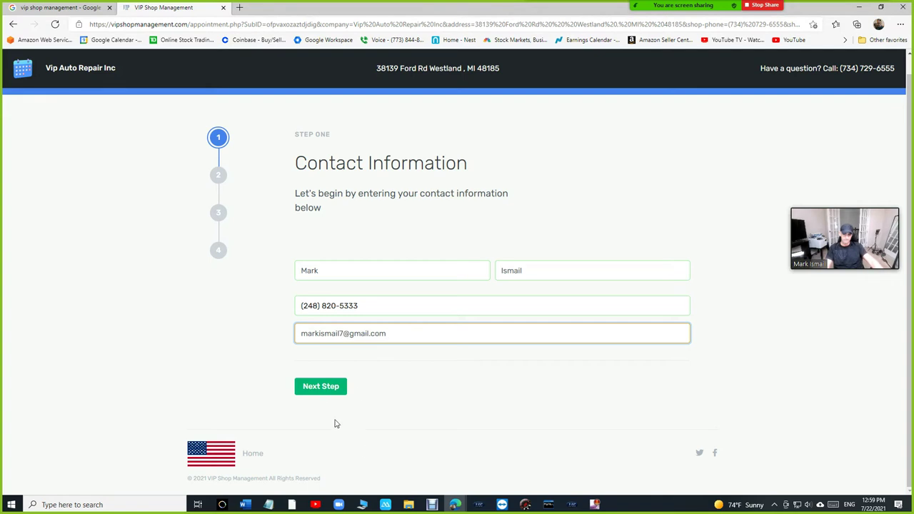
# Step: Enter license plate VSM and choose July 22 as the appointment date
pyautogui.click(326, 389)
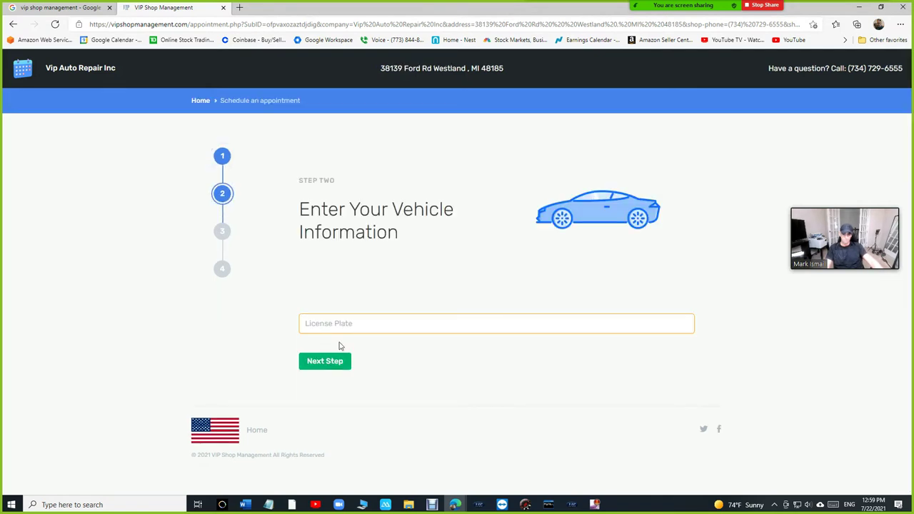
pyautogui.click(350, 323)
pyautogui.write('vs')
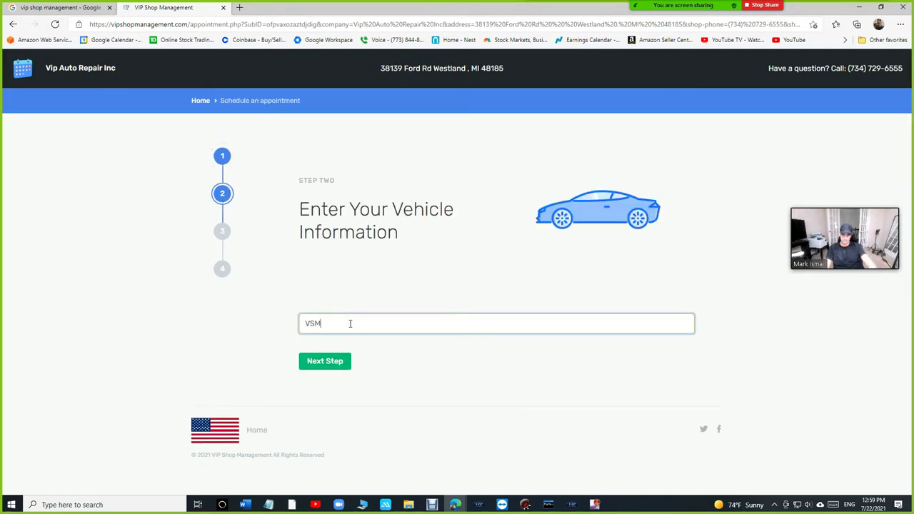
pyautogui.click(320, 361)
pyautogui.click(340, 366)
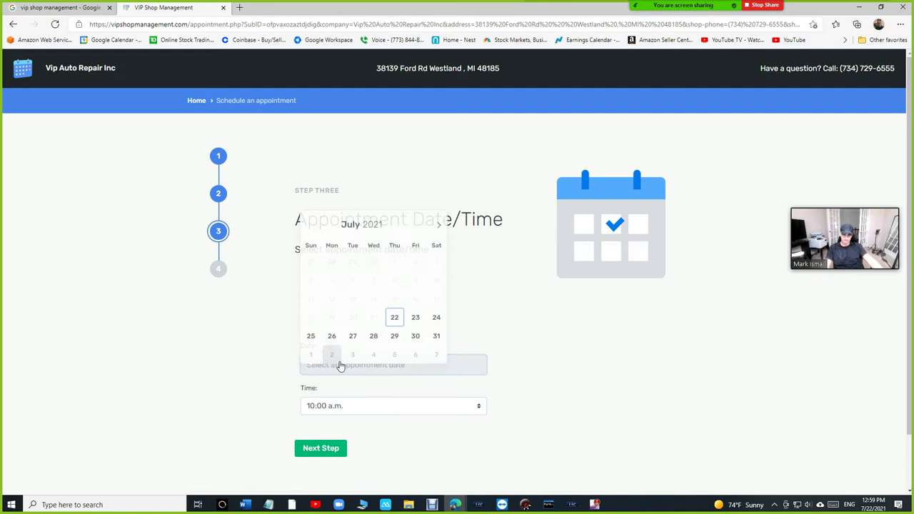
pyautogui.click(394, 317)
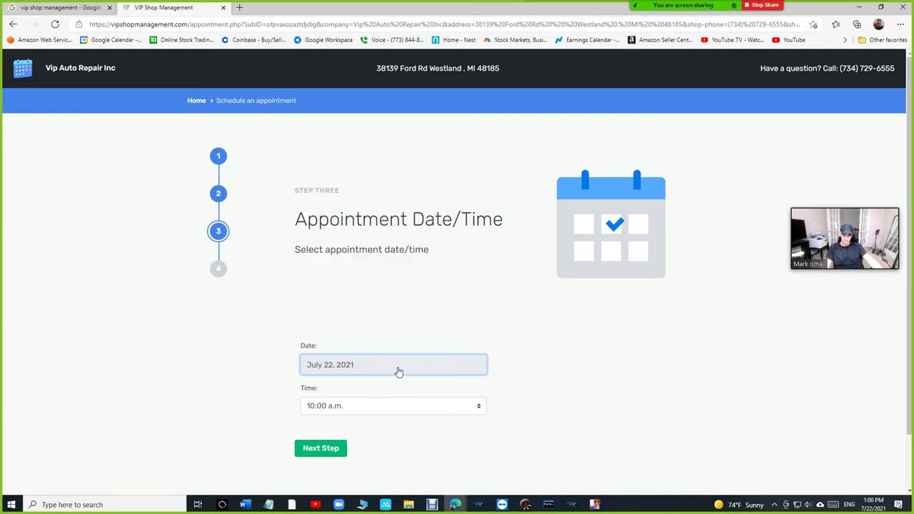
# Step: Add the comment 'Sorry, just a test' and submit the appointment request
pyautogui.click(321, 450)
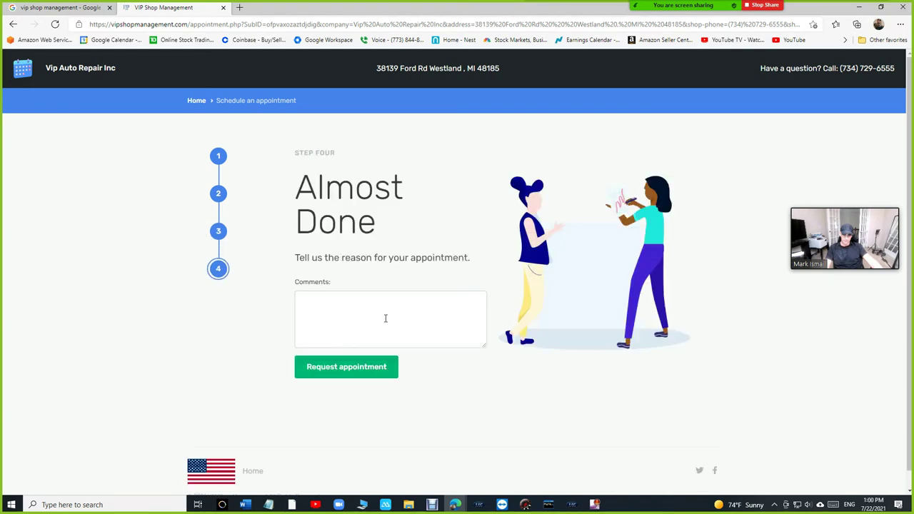
pyautogui.click(384, 317)
pyautogui.write('Sorry, j')
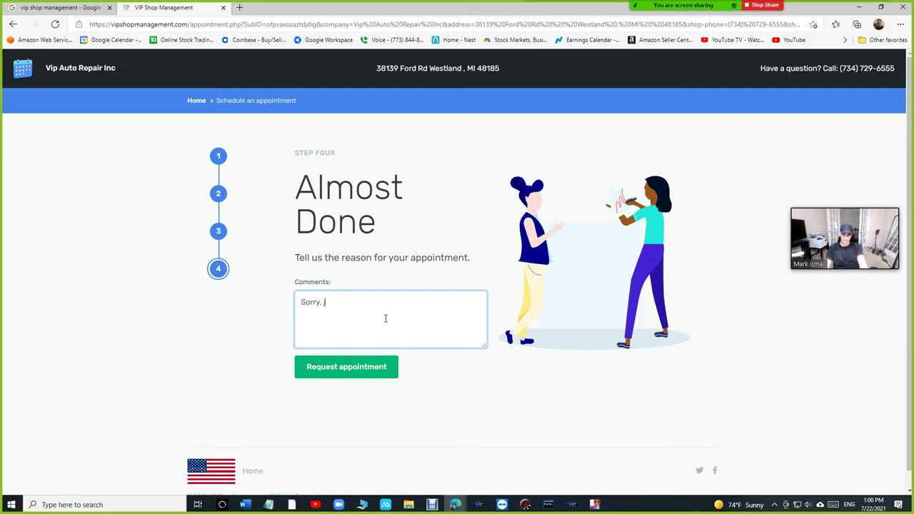
pyautogui.write('ust a test')
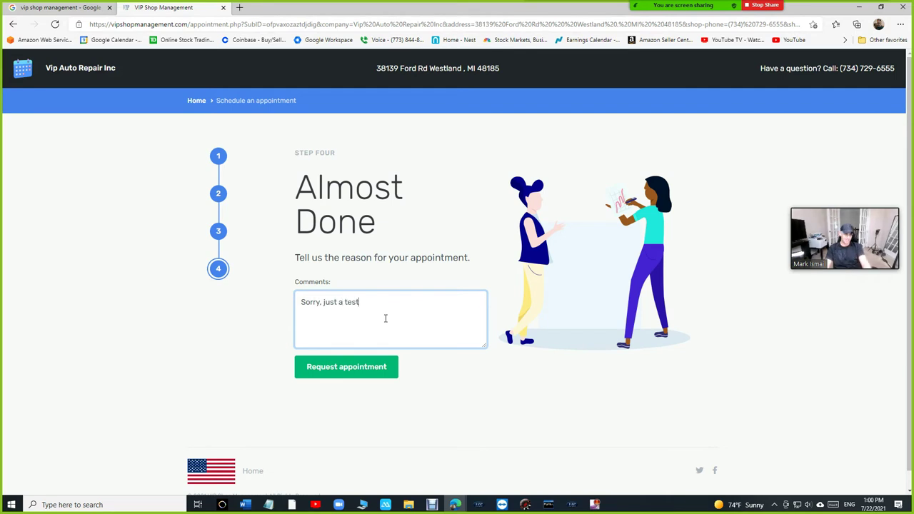
pyautogui.click(358, 372)
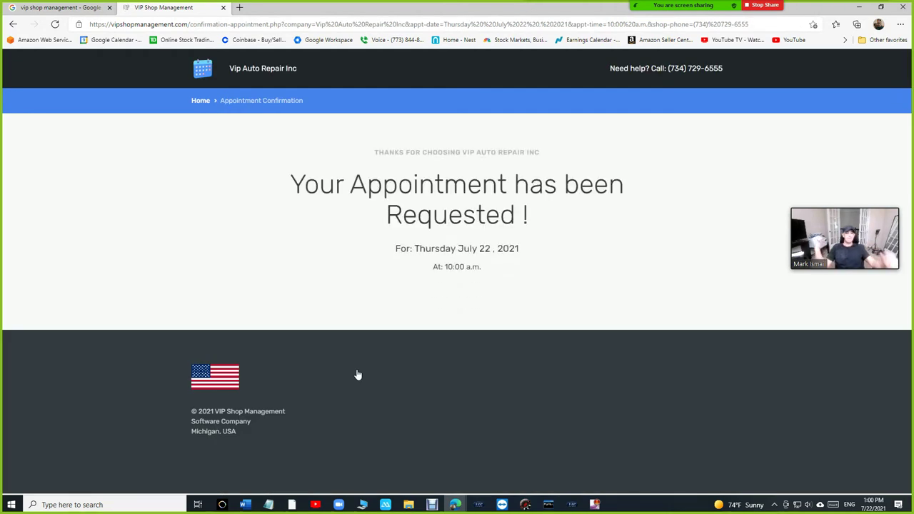
# Step: Close the Request URL dialog, view the July 19–25, 2021 calendar, and return to the browser
pyautogui.click(572, 504)
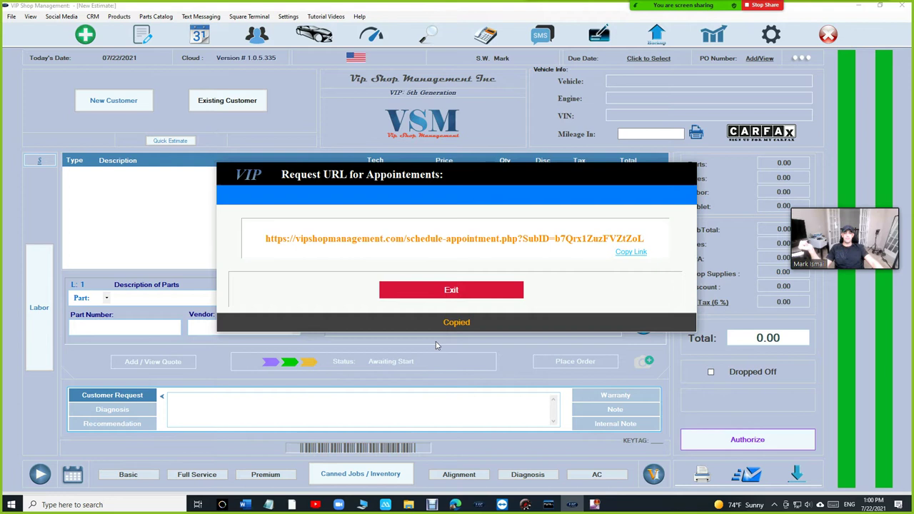
pyautogui.click(459, 300)
pyautogui.click(142, 35)
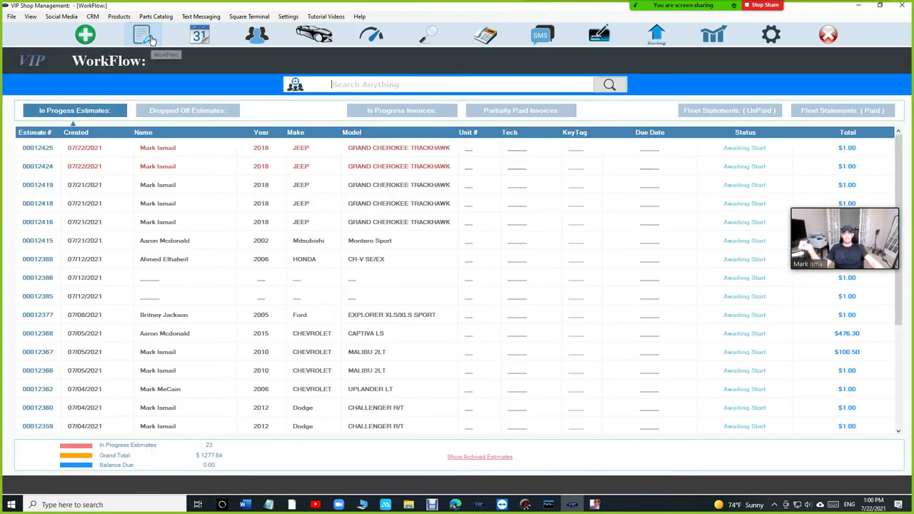
pyautogui.click(197, 36)
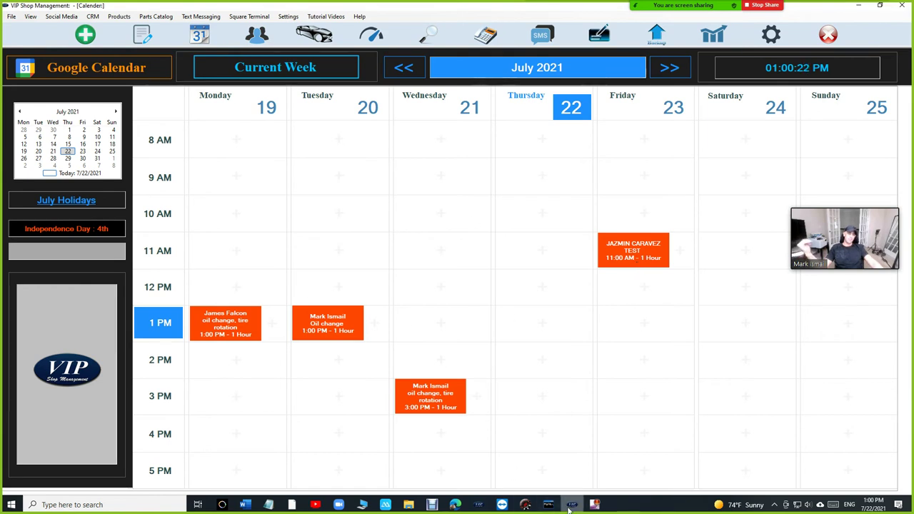
pyautogui.moveTo(574, 505)
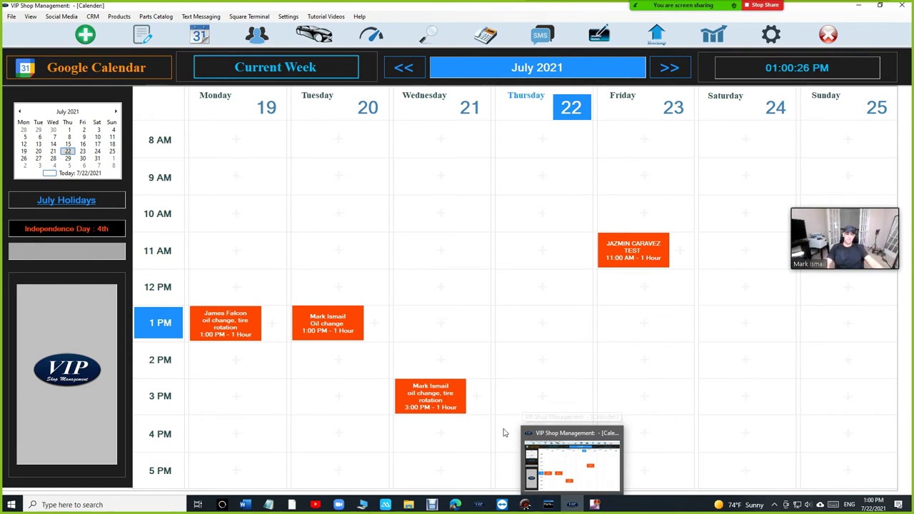
pyautogui.hotkey('alt', 'Tab')
# Step: Open the shop's booking page from Google and fill in the customer's name, phone and e-mail
pyautogui.click(61, 8)
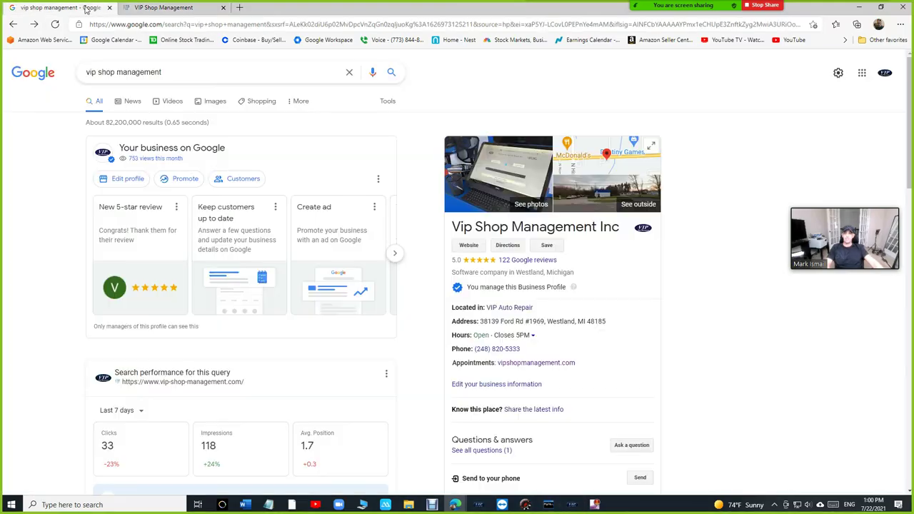
pyautogui.click(518, 368)
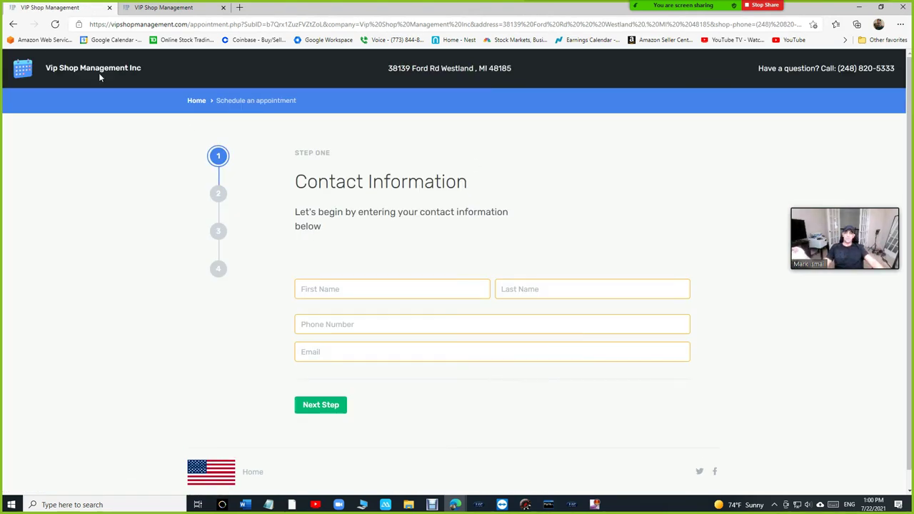
pyautogui.click(369, 291)
pyautogui.press('Tab')
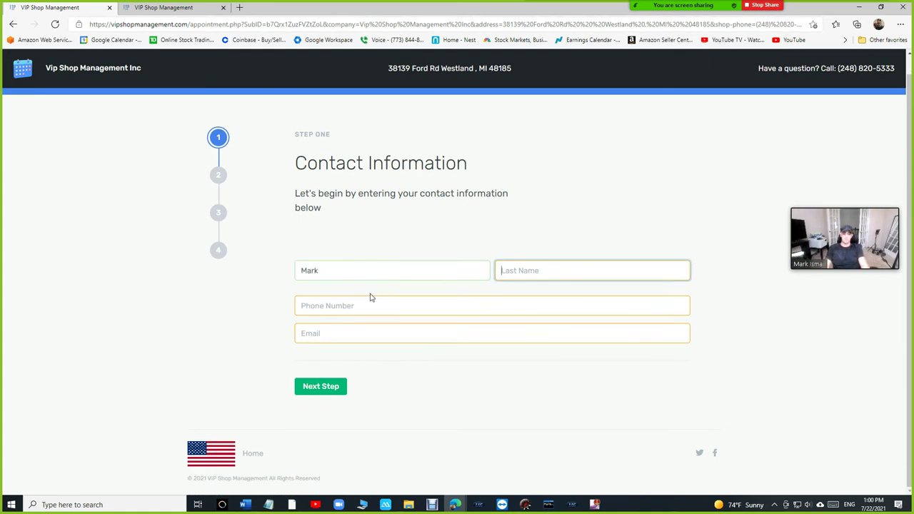
pyautogui.press('Tab')
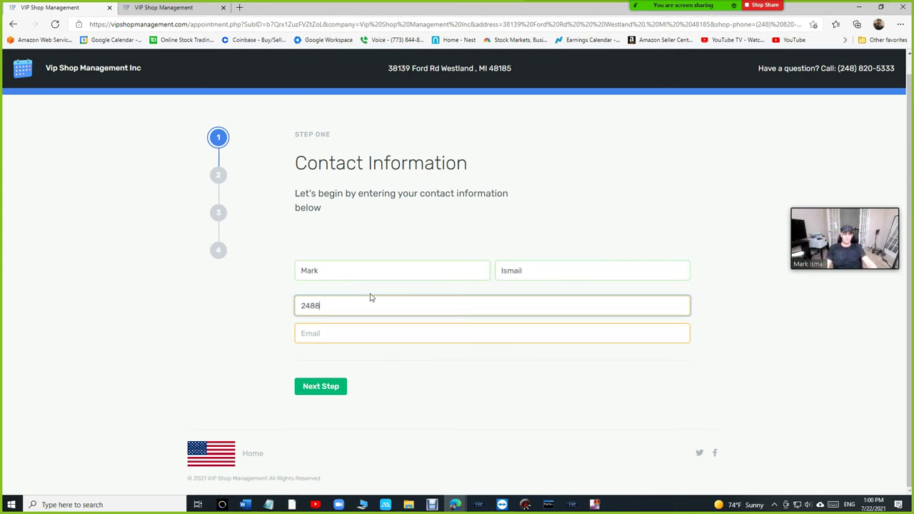
pyautogui.press('Tab')
pyautogui.write('e')
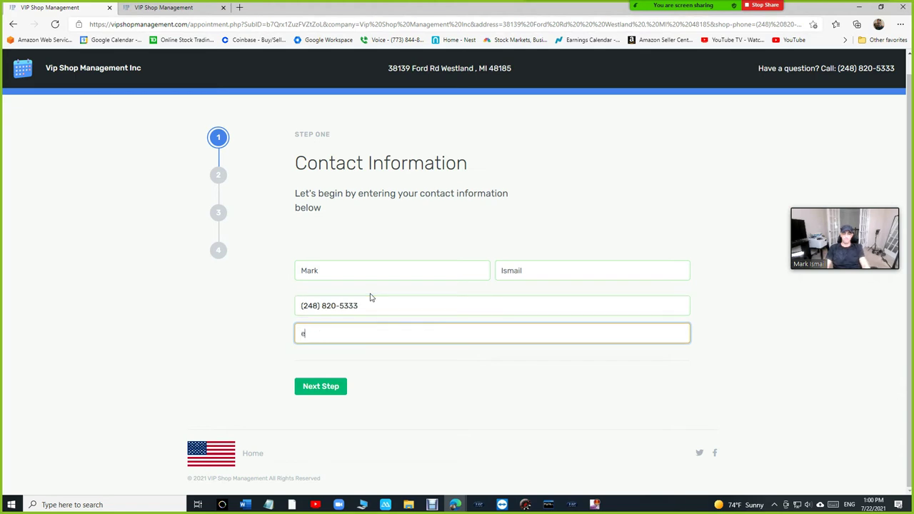
pyautogui.write('mar')
pyautogui.press('BackSpace')
pyautogui.press('BackSpace')
pyautogui.press('BackSpace')
pyautogui.press('BackSpace')
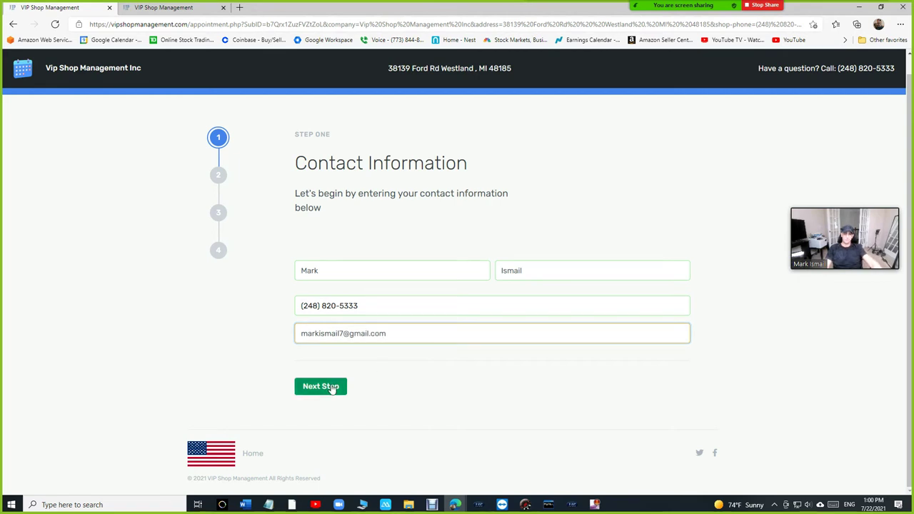
# Step: Enter plate VSM and pick Friday July 23 at 2:00 p.m
pyautogui.click(331, 388)
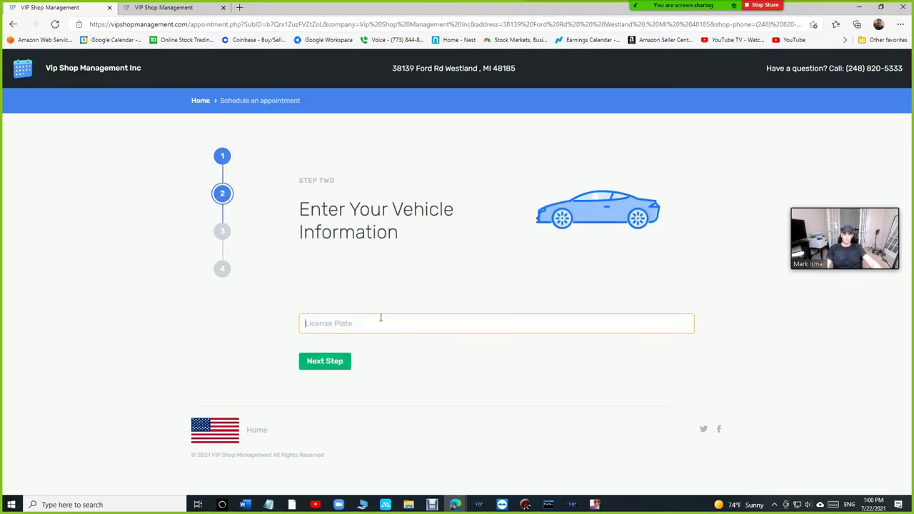
pyautogui.write('VSM')
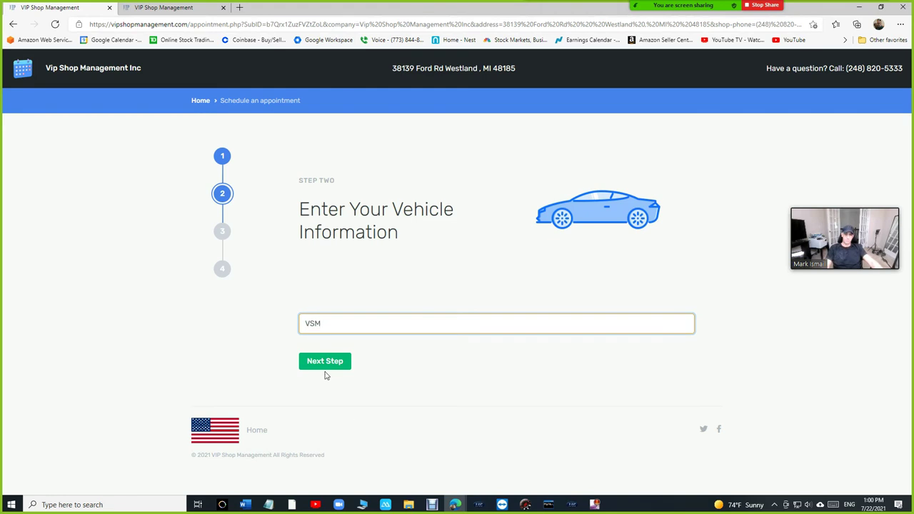
pyautogui.click(326, 367)
pyautogui.click(333, 365)
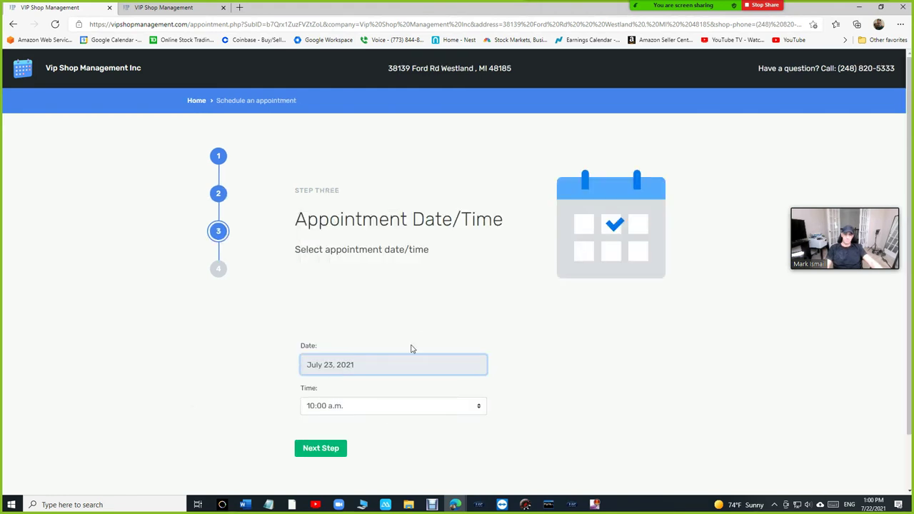
pyautogui.click(380, 406)
pyautogui.click(372, 361)
# Step: Add the comment 'oil change' and submit the appointment request
pyautogui.click(338, 451)
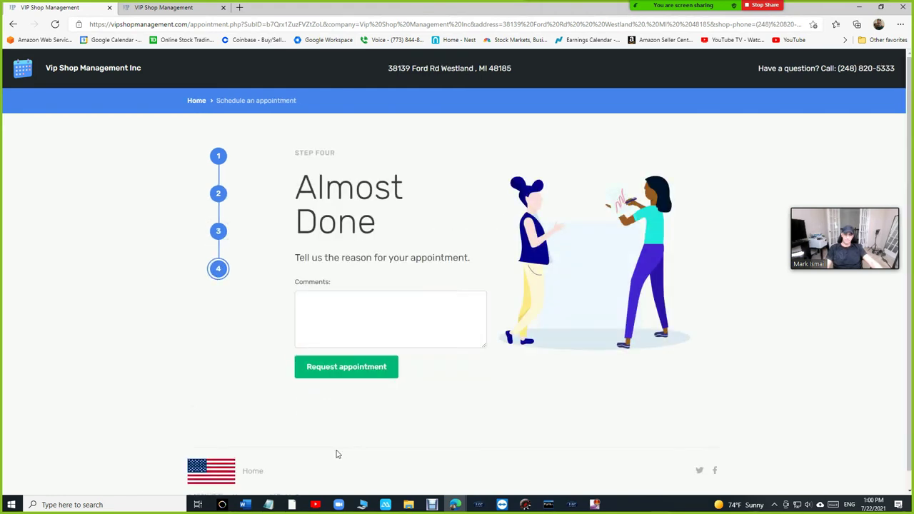
pyautogui.click(374, 328)
pyautogui.write('oil change')
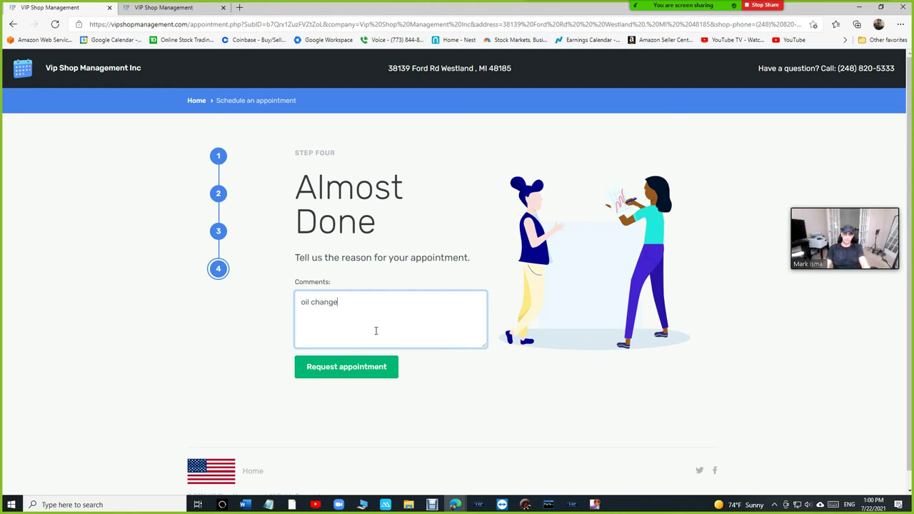
pyautogui.click(369, 369)
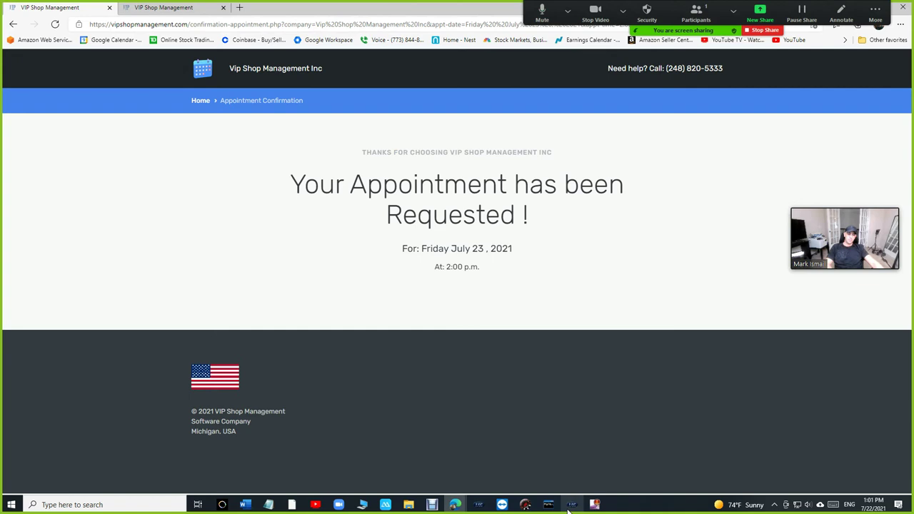
# Step: Accept the new request on the VIP Shop Management calendar and open the Friday 2 PM oil-change appointment
pyautogui.click(571, 505)
pyautogui.click(154, 36)
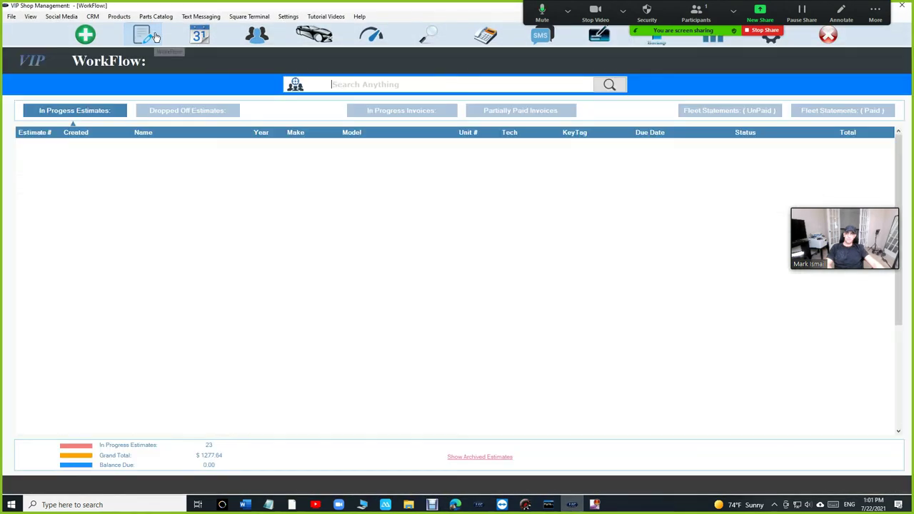
pyautogui.click(200, 34)
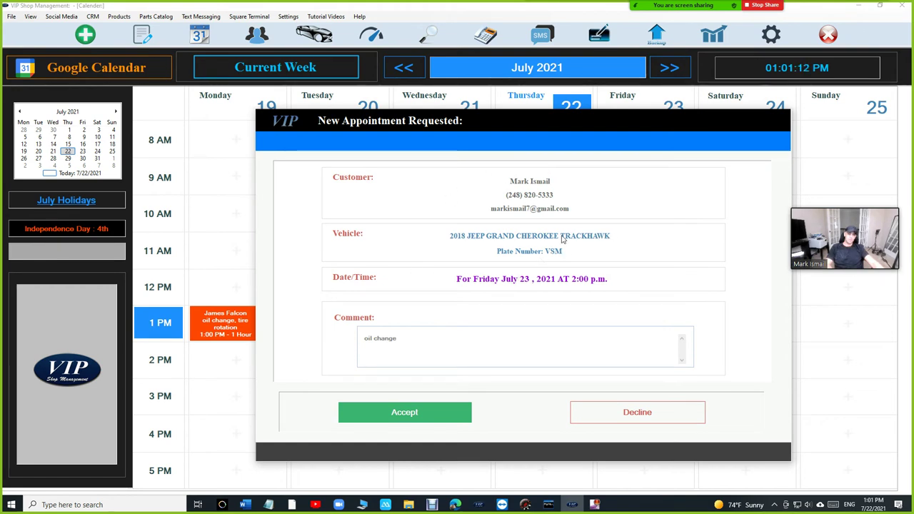
pyautogui.click(424, 420)
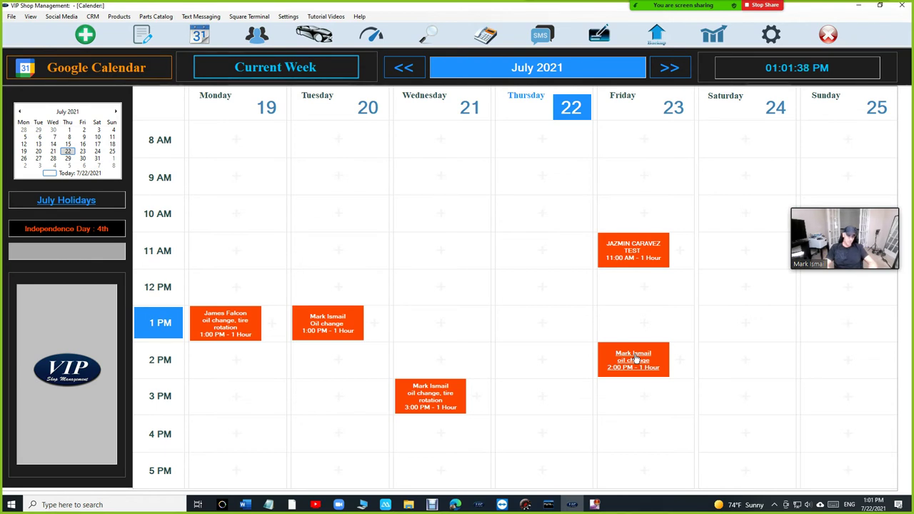
pyautogui.click(635, 358)
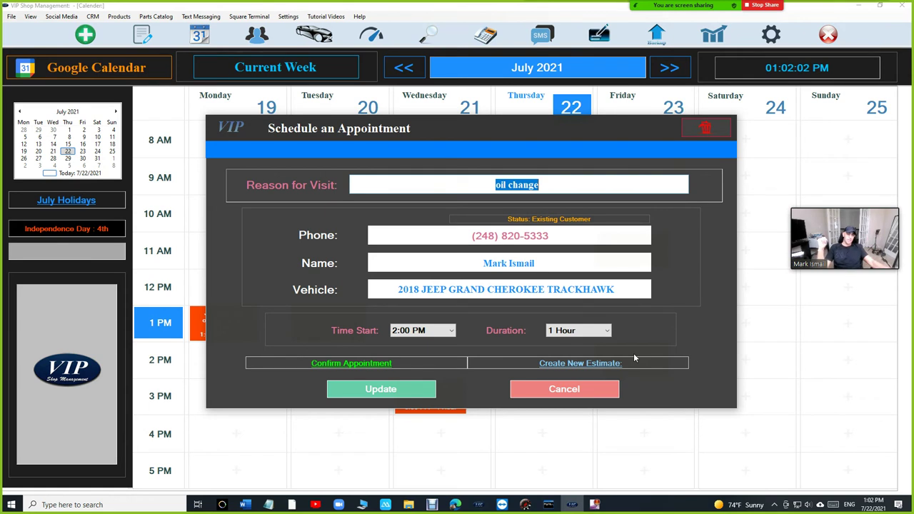
# Step: Copy the link from Settings > Request URL for Appointments, then return to the browser
pyautogui.click(607, 386)
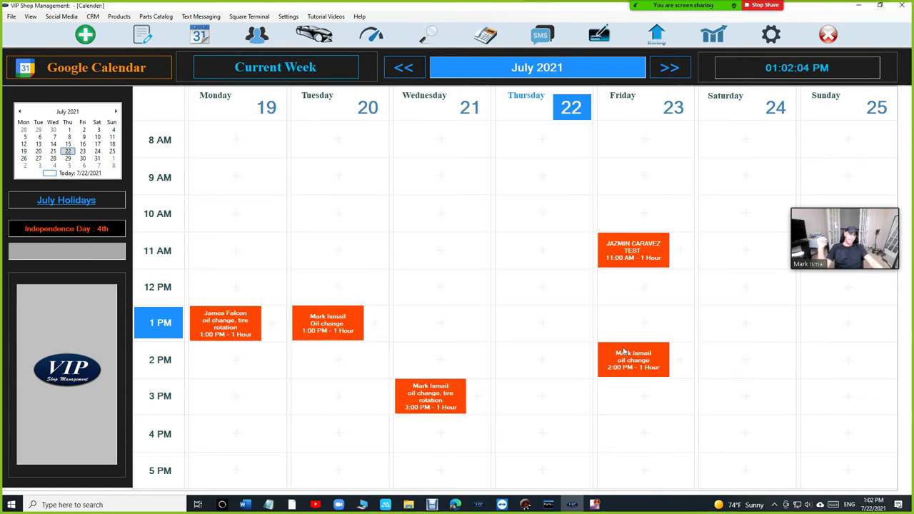
pyautogui.click(288, 16)
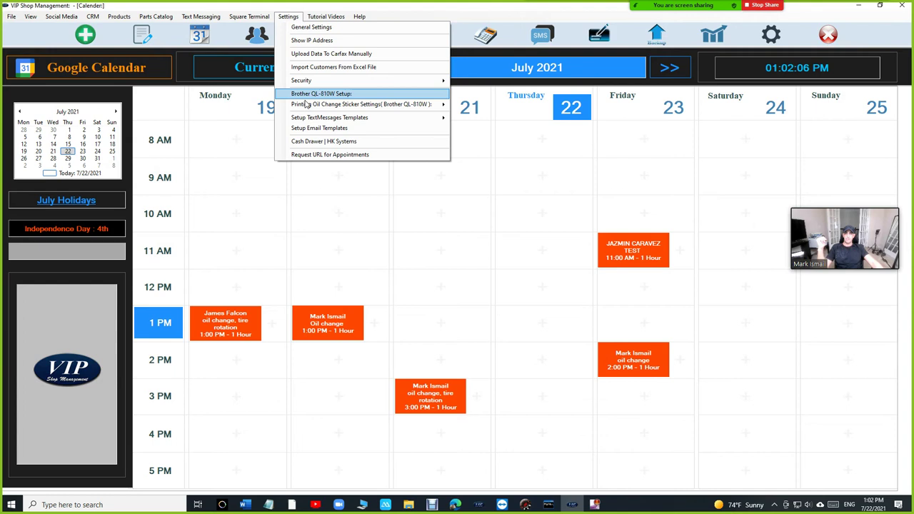
pyautogui.click(308, 155)
pyautogui.click(631, 252)
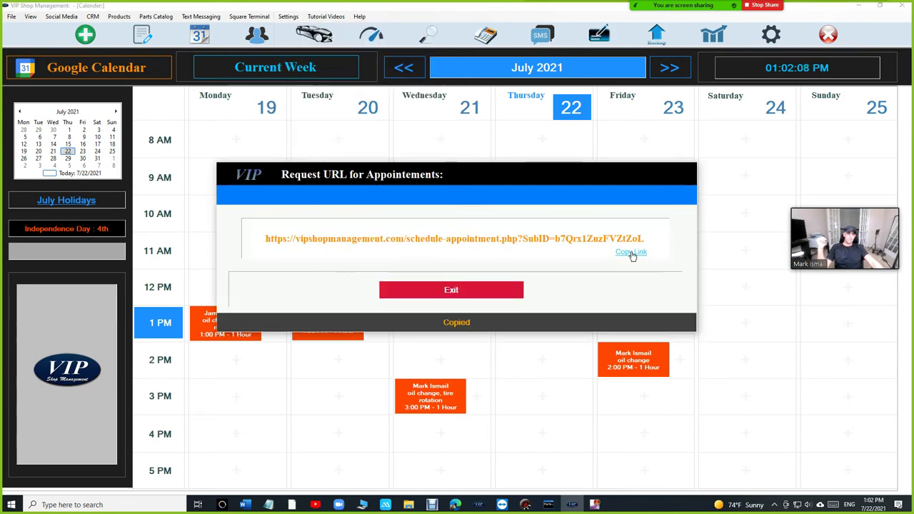
pyautogui.click(466, 292)
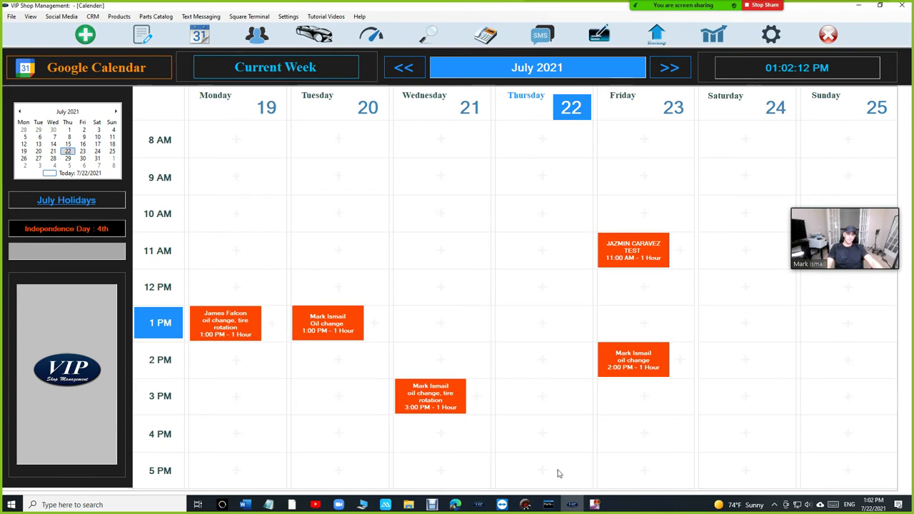
pyautogui.click(573, 506)
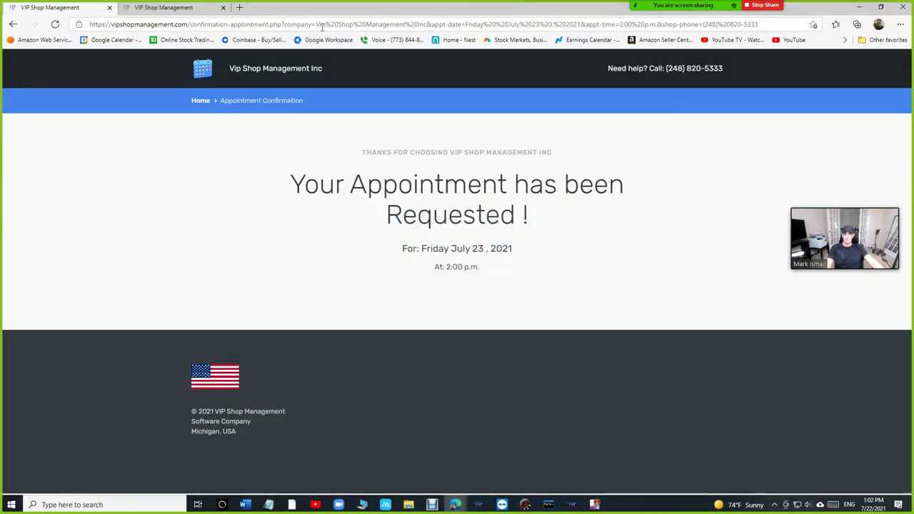
# Step: On the second tab, load the google.com home page
pyautogui.click(161, 7)
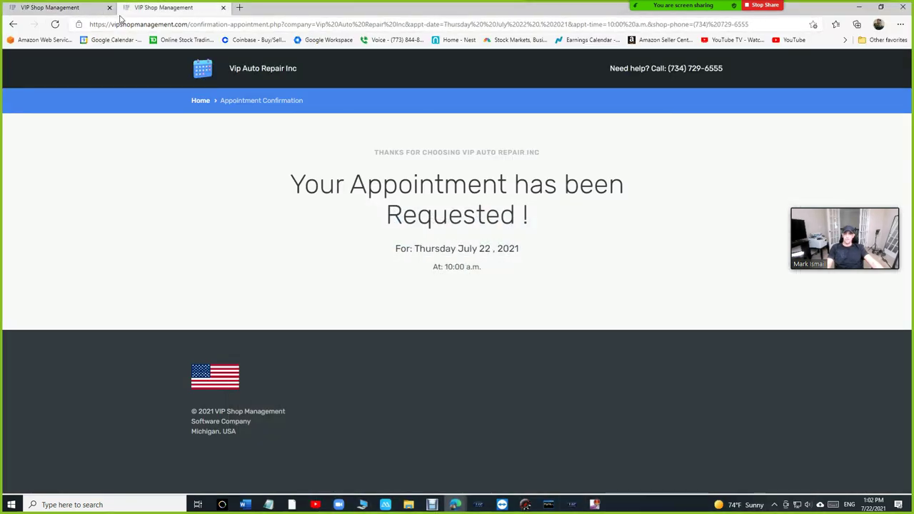
pyautogui.click(165, 23)
pyautogui.write('g')
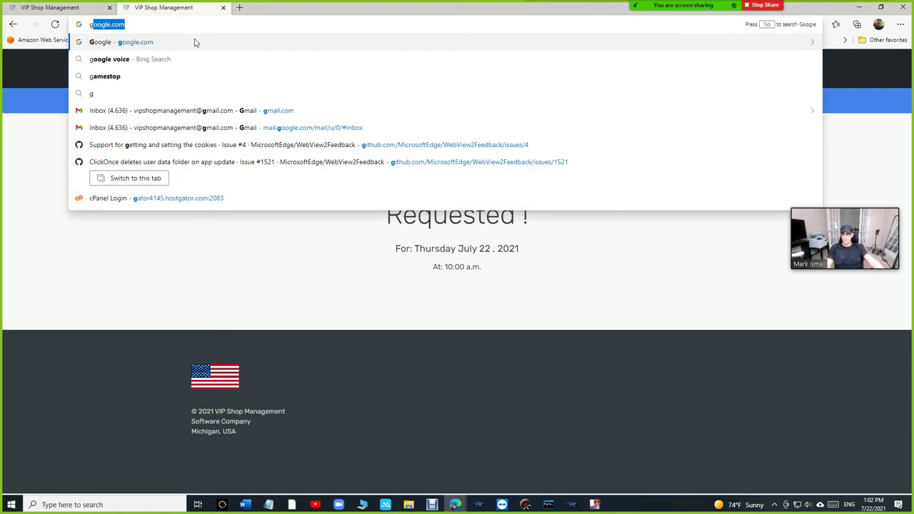
pyautogui.click(60, 255)
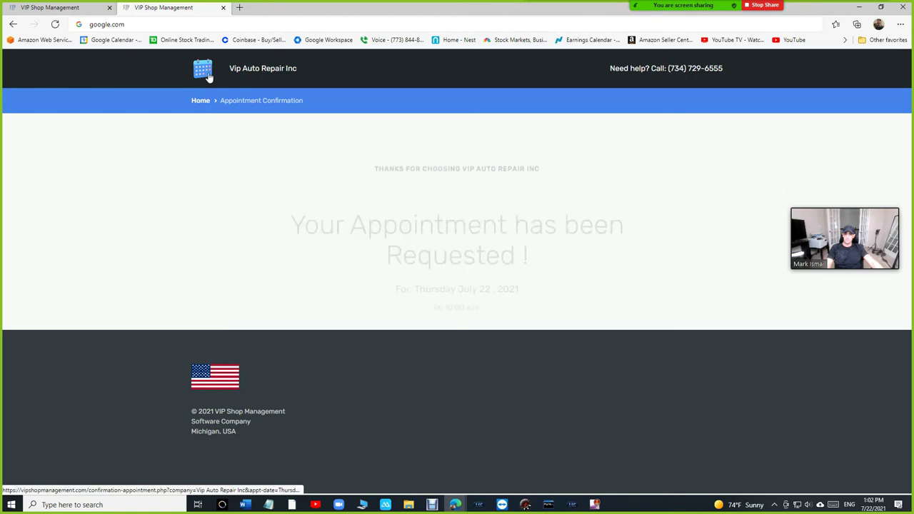
pyautogui.click(244, 24)
pyautogui.write('google.com')
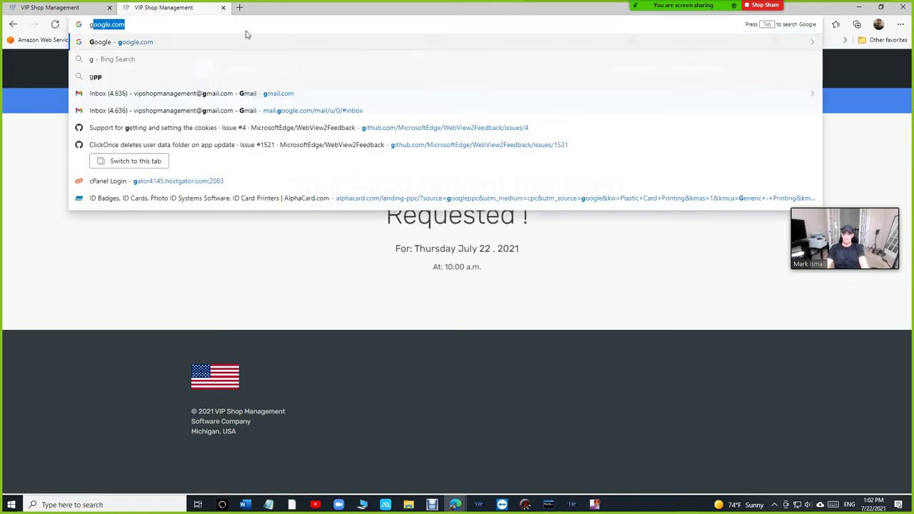
pyautogui.press('Return')
# Step: Search for 'vip auto repair' and scroll through the VIP Auto Repair business panel
pyautogui.write('vip')
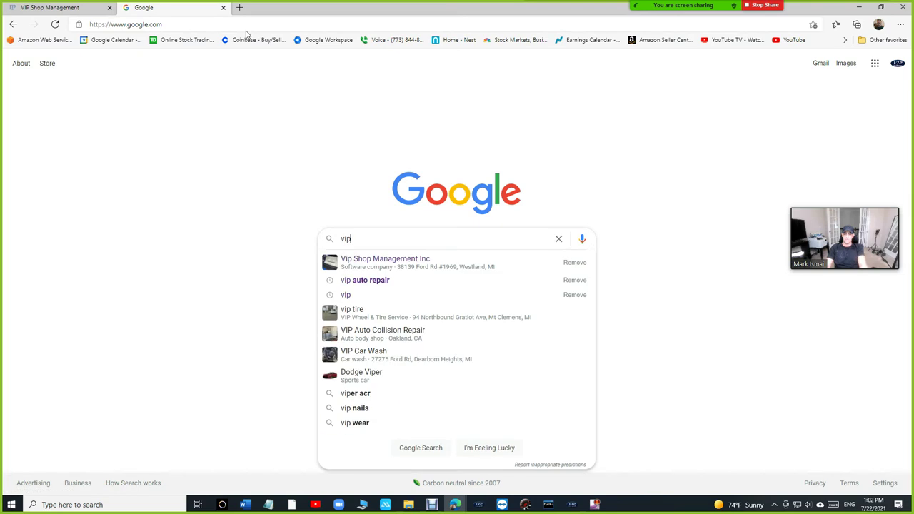
pyautogui.press('Down')
pyautogui.press('Down')
pyautogui.press('Return')
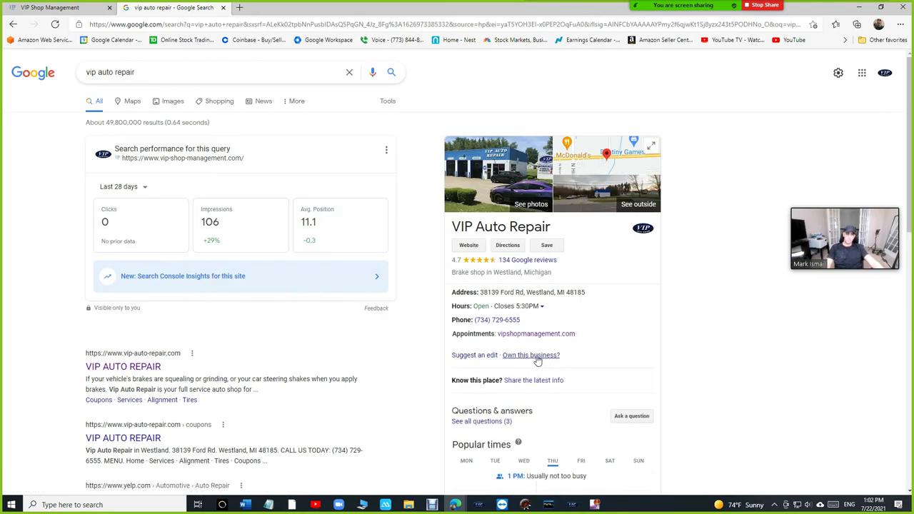
pyautogui.scroll(-1, 528, 322)
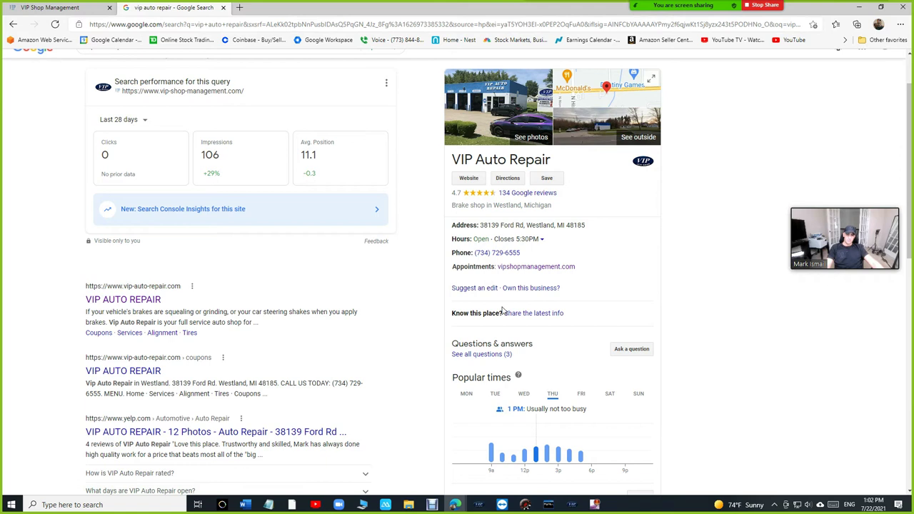
pyautogui.scroll(-4, 503, 311)
pyautogui.scroll(5, 525, 255)
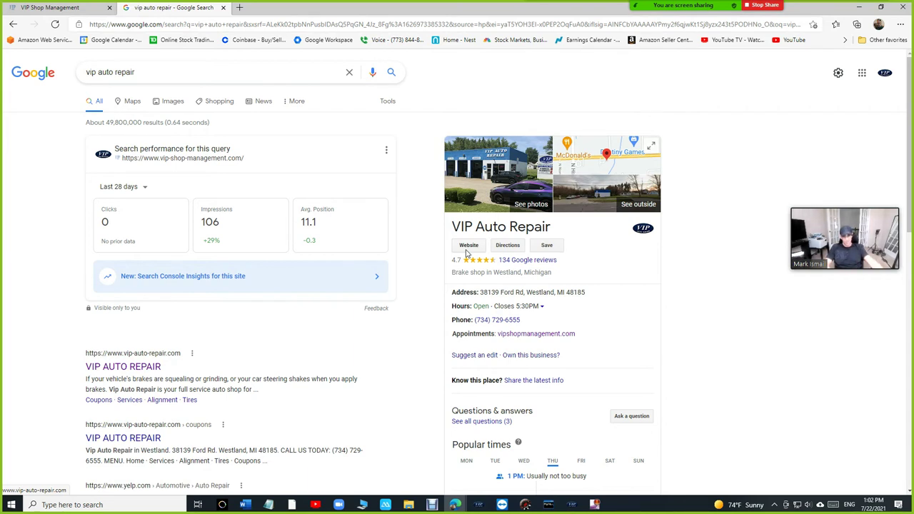
# Step: Open the VIP Auto Repair website from the listing and go to Schedule An Appointment
pyautogui.click(469, 246)
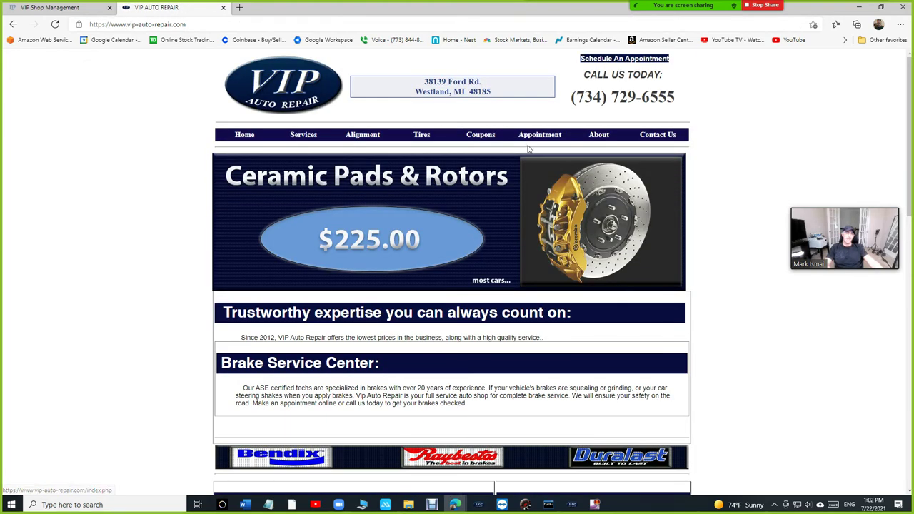
pyautogui.scroll(-3, 530, 171)
pyautogui.scroll(3, 530, 172)
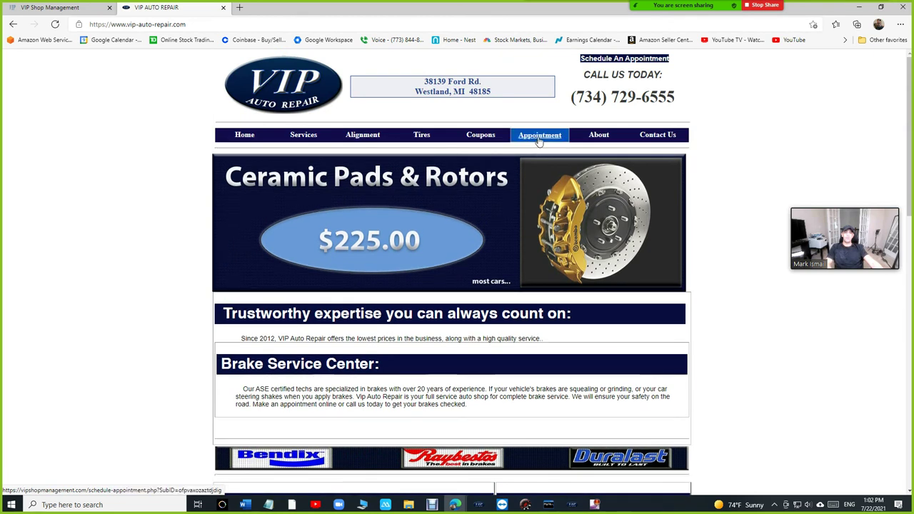
pyautogui.click(597, 62)
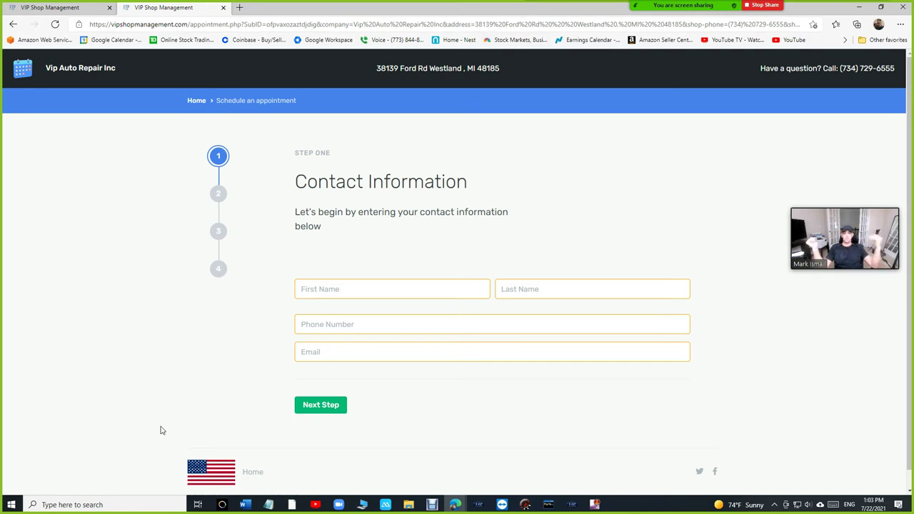
# Step: Reopen the booking form from the site's Appointment menu, then return to the VIP Shop Management calendar
pyautogui.click(40, 9)
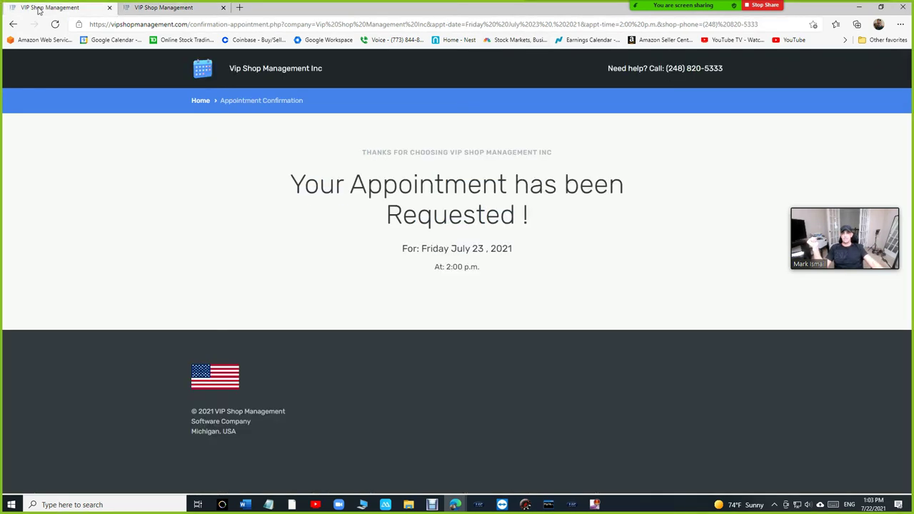
pyautogui.click(143, 8)
pyautogui.click(14, 25)
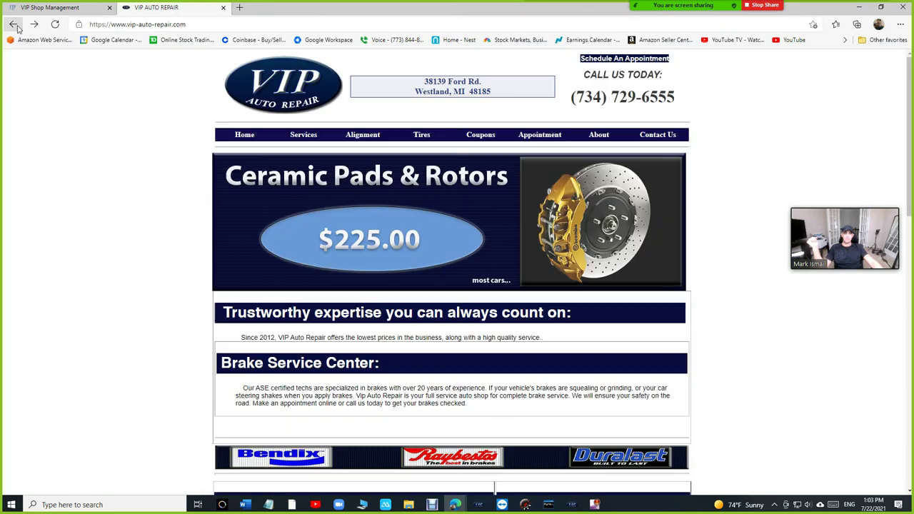
pyautogui.click(540, 135)
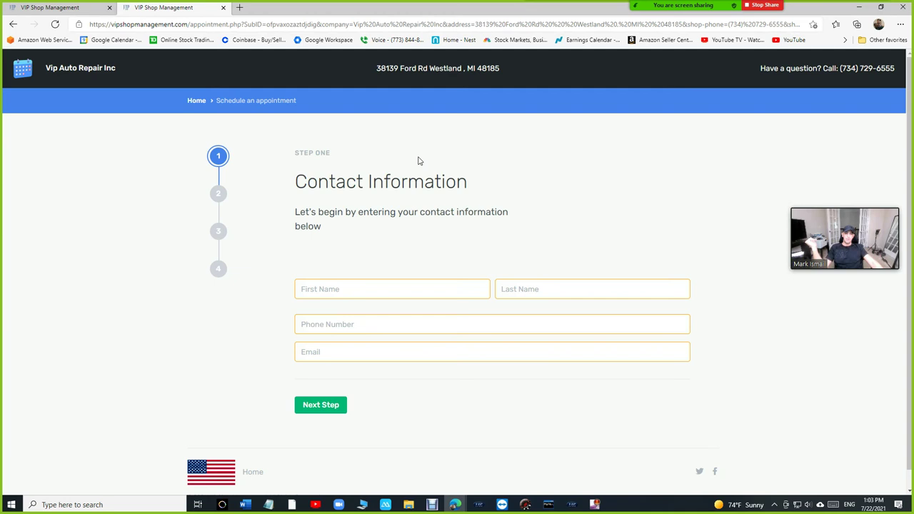
pyautogui.click(196, 102)
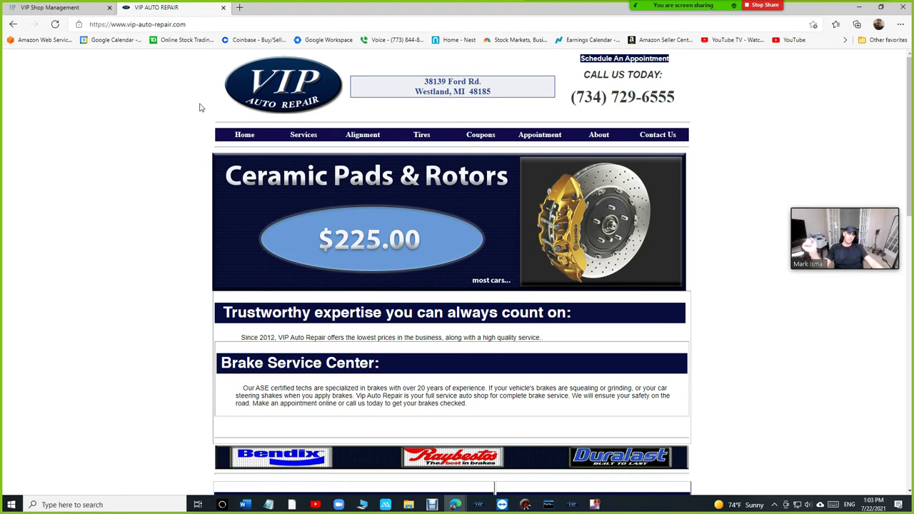
pyautogui.click(651, 62)
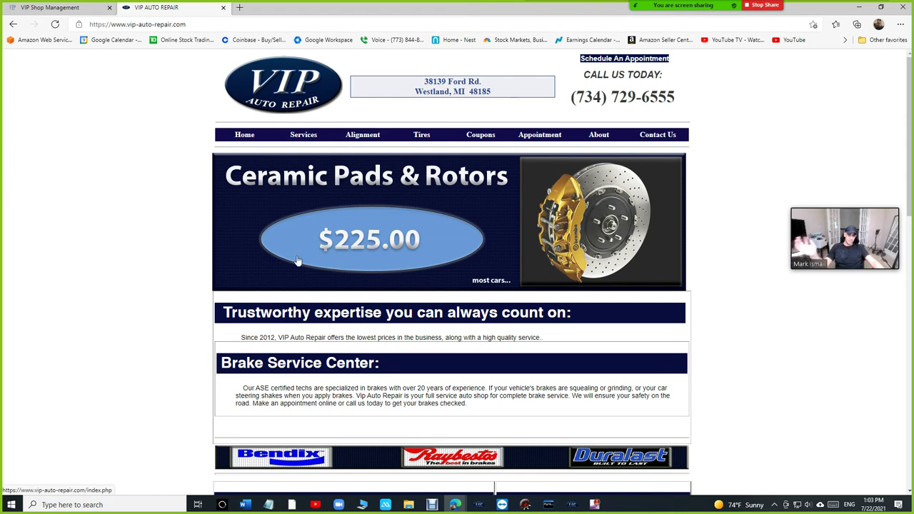
pyautogui.click(594, 504)
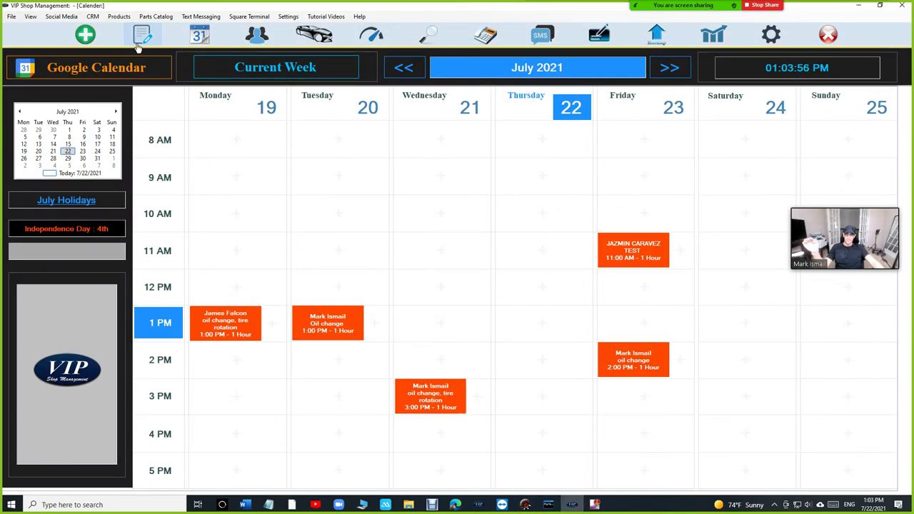
# Step: Check the shop's Web address in General Settings, then close settings
pyautogui.click(141, 37)
pyautogui.click(772, 37)
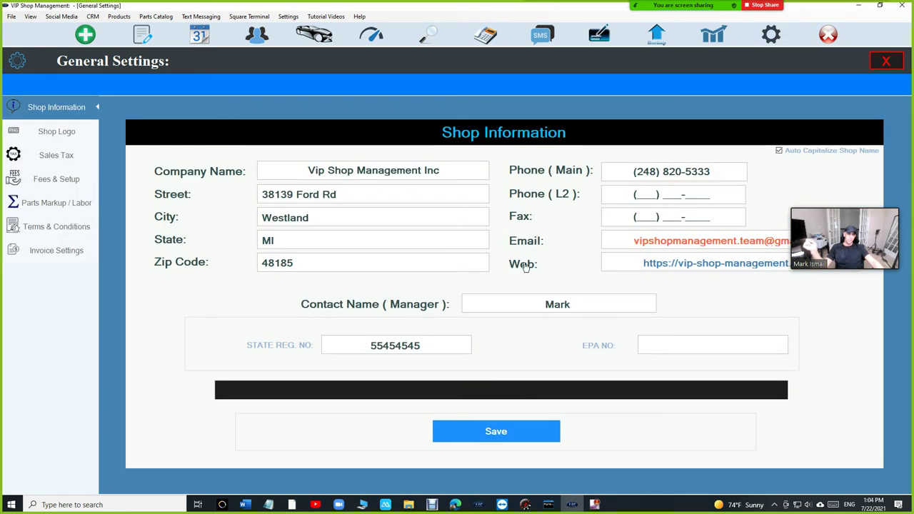
pyautogui.moveTo(642, 262); pyautogui.dragTo(683, 263)
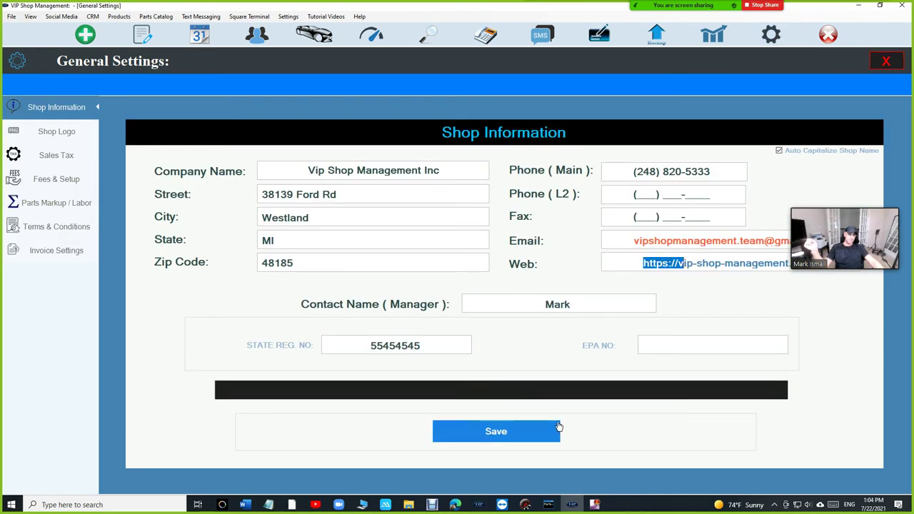
pyautogui.click(886, 61)
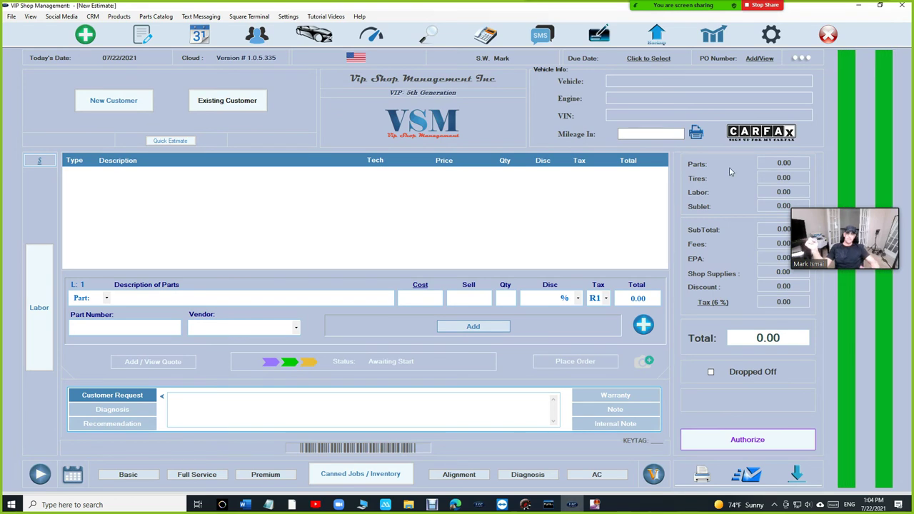
# Step: Exit the appointment calendar to the Cloud Database sign-in screen
pyautogui.click(202, 37)
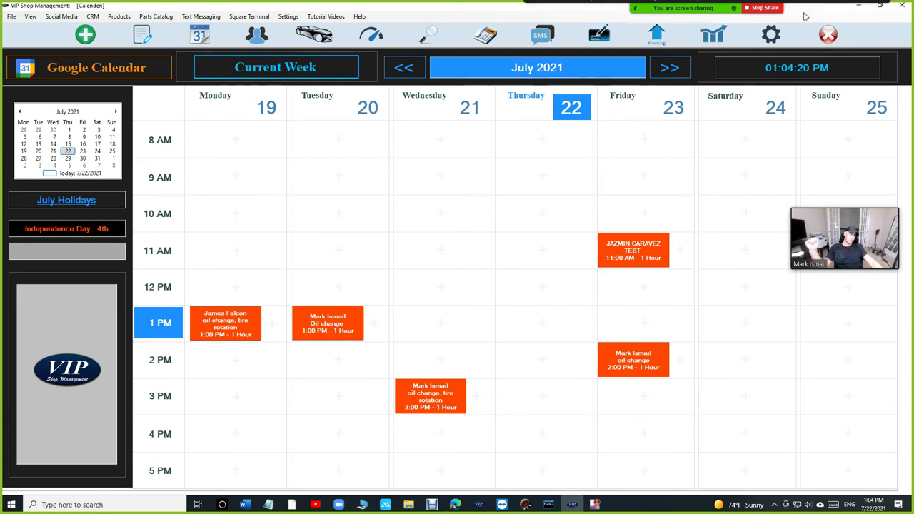
pyautogui.click(832, 38)
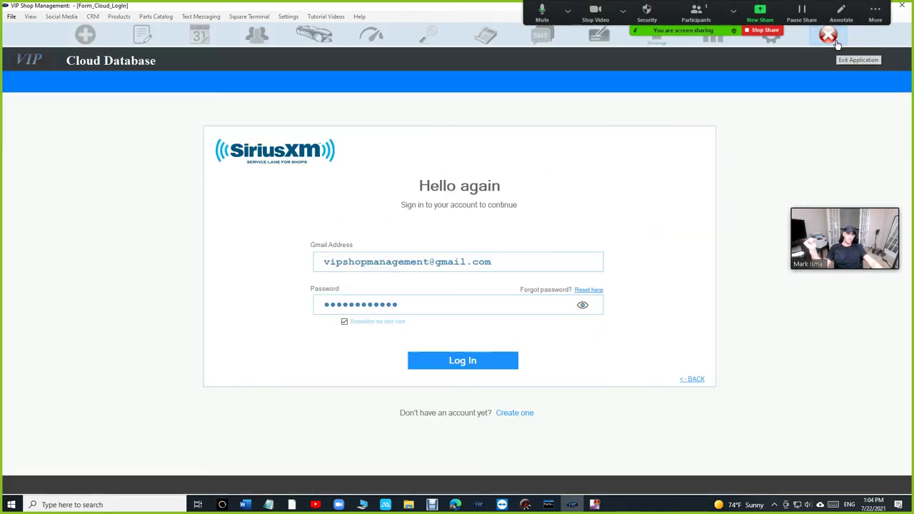
pyautogui.click(452, 505)
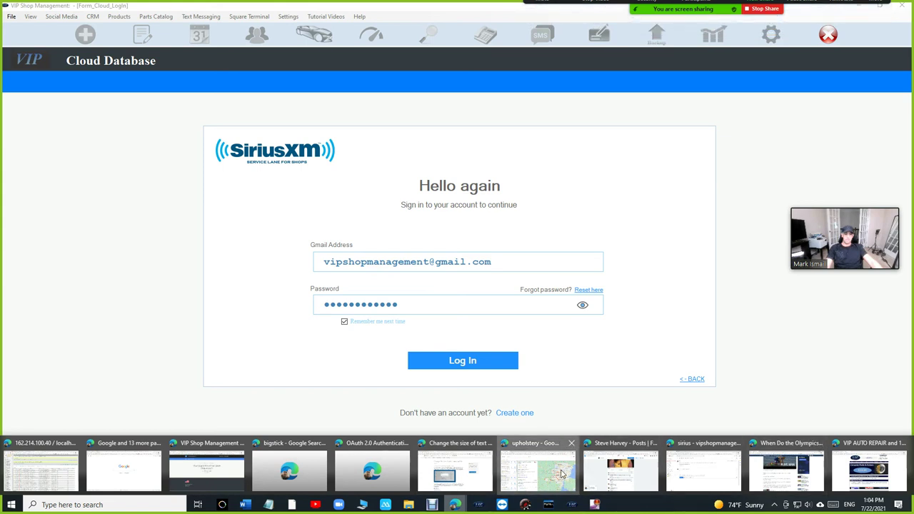
# Step: Search the map results for 'vip auto repair'
pyautogui.click(562, 474)
pyautogui.moveTo(149, 77); pyautogui.dragTo(5, 82)
pyautogui.write('v')
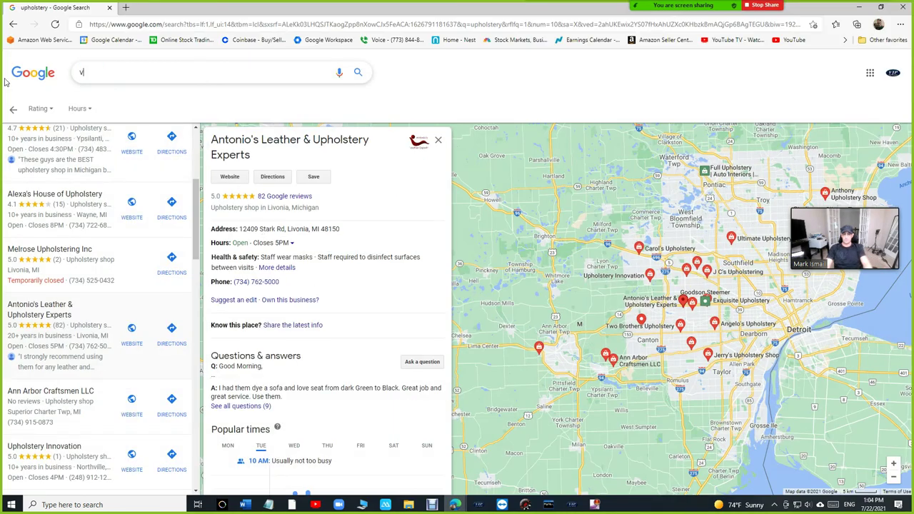
pyautogui.write('ip auto repair')
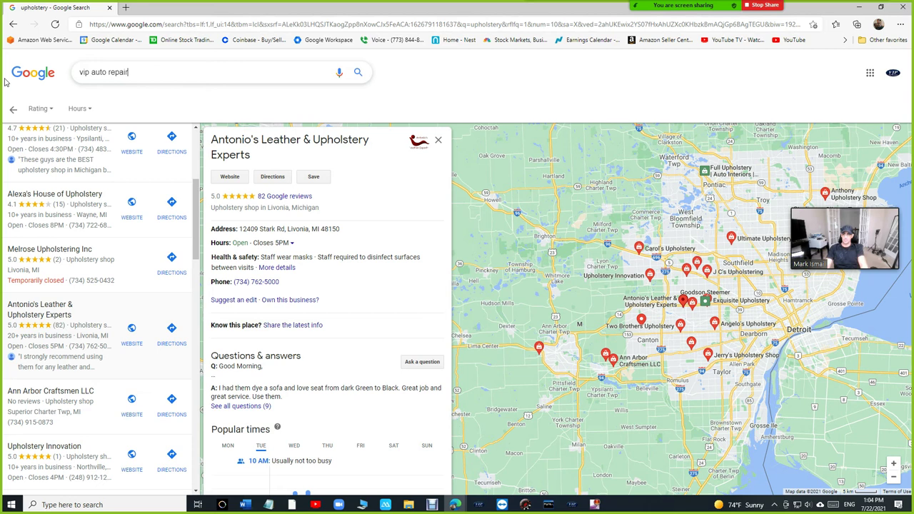
pyautogui.press('Return')
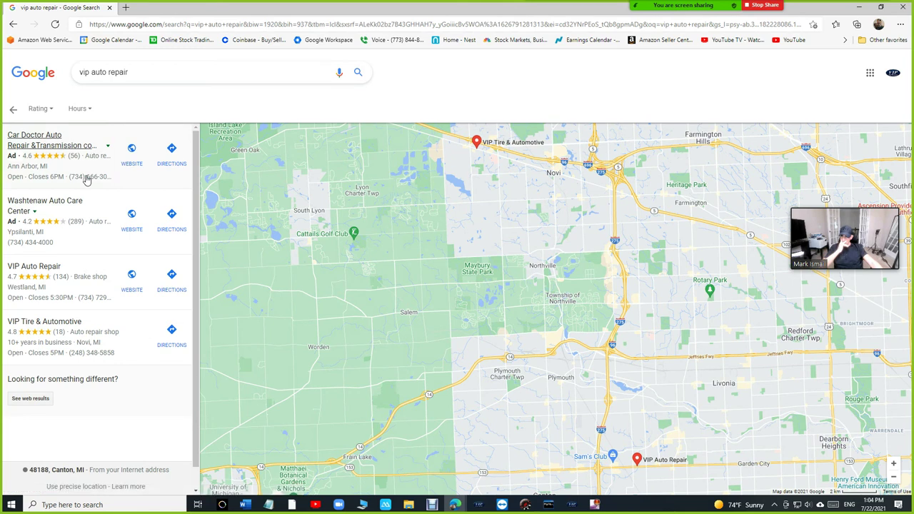
# Step: Open Car Doctor Auto Repair & Transmission's details and view all its products
pyautogui.click(85, 179)
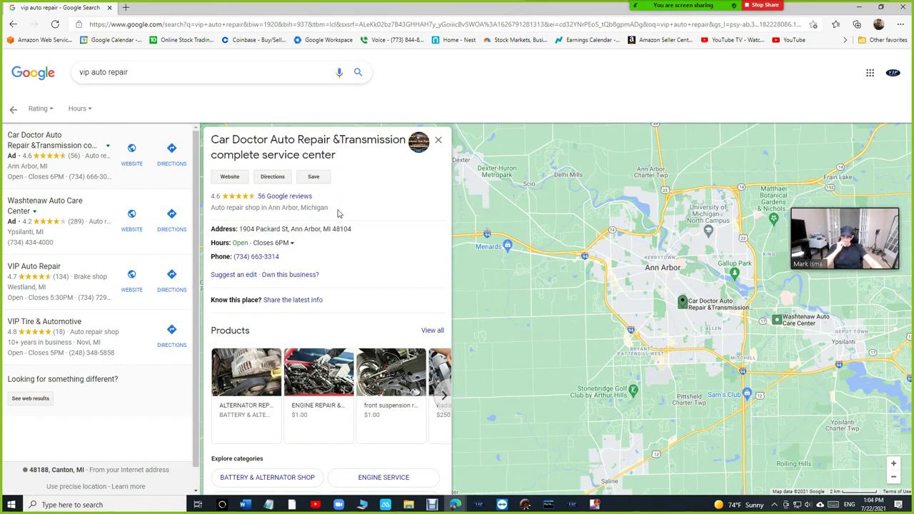
pyautogui.scroll(-6, 339, 213)
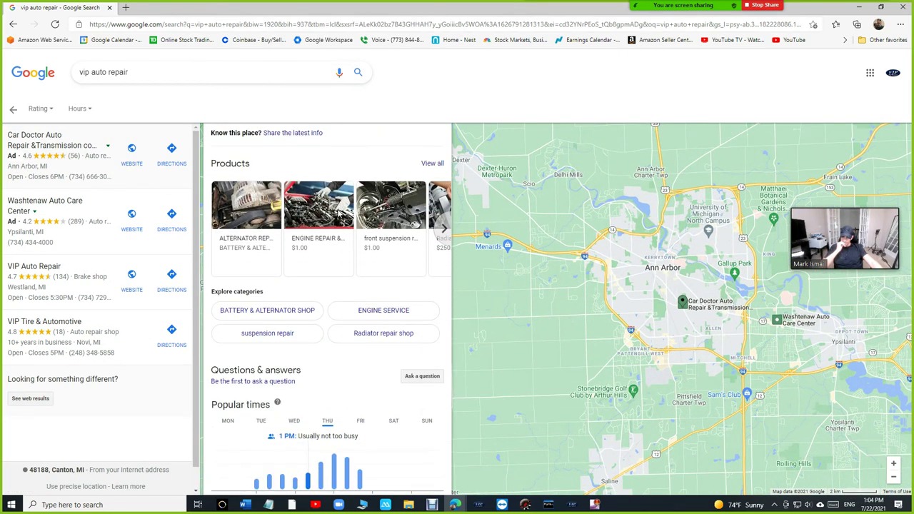
pyautogui.scroll(-10, 339, 213)
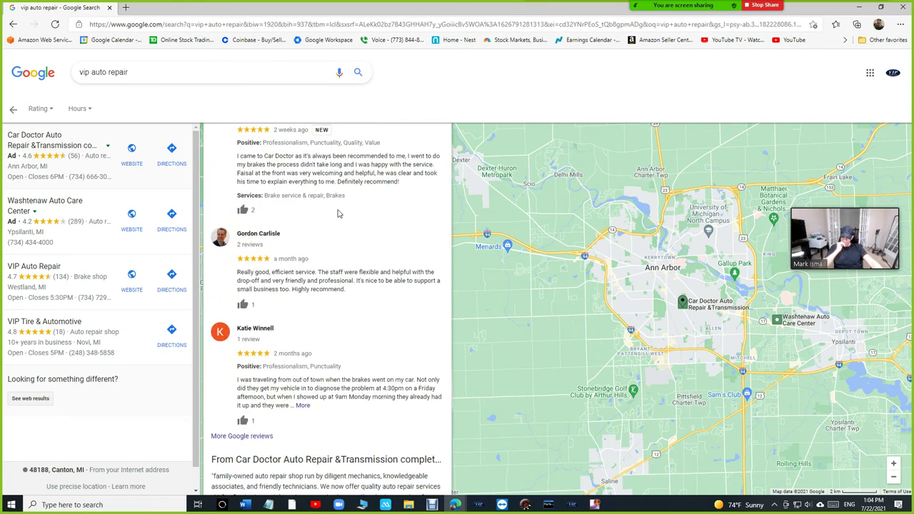
pyautogui.scroll(15, 341, 223)
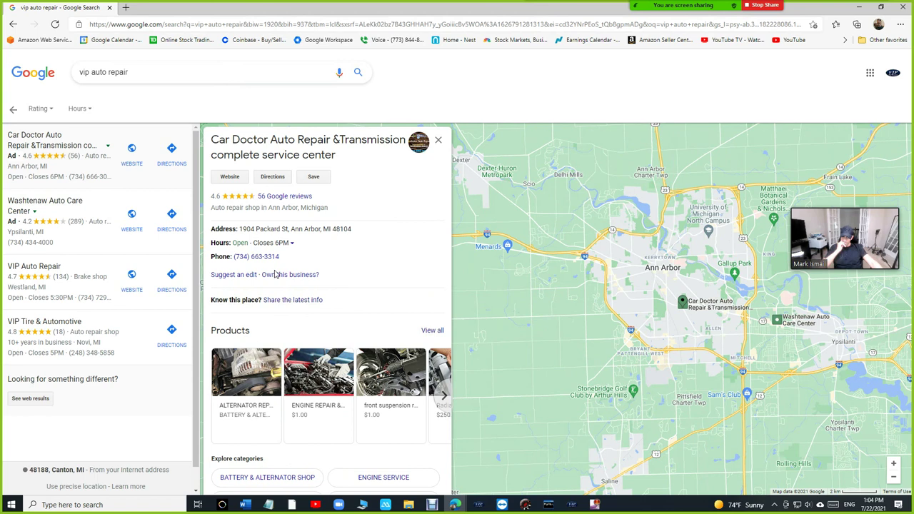
pyautogui.click(433, 333)
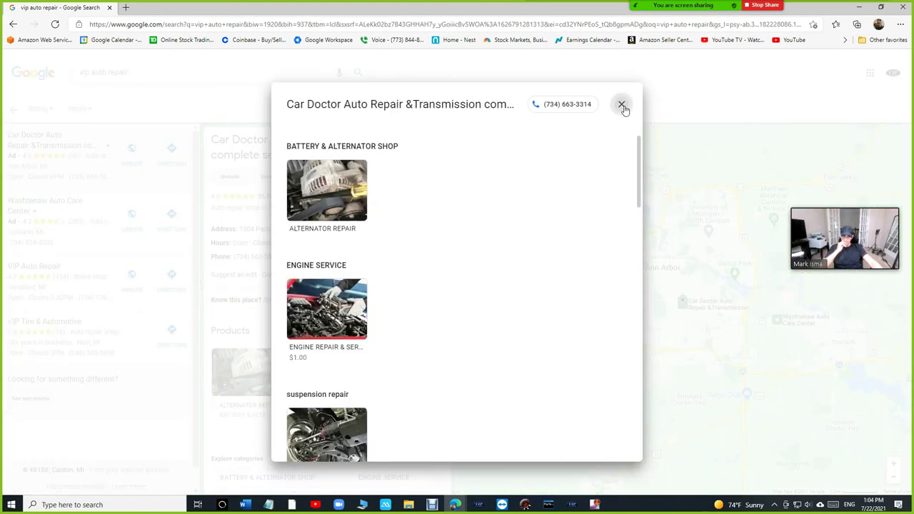
pyautogui.click(621, 105)
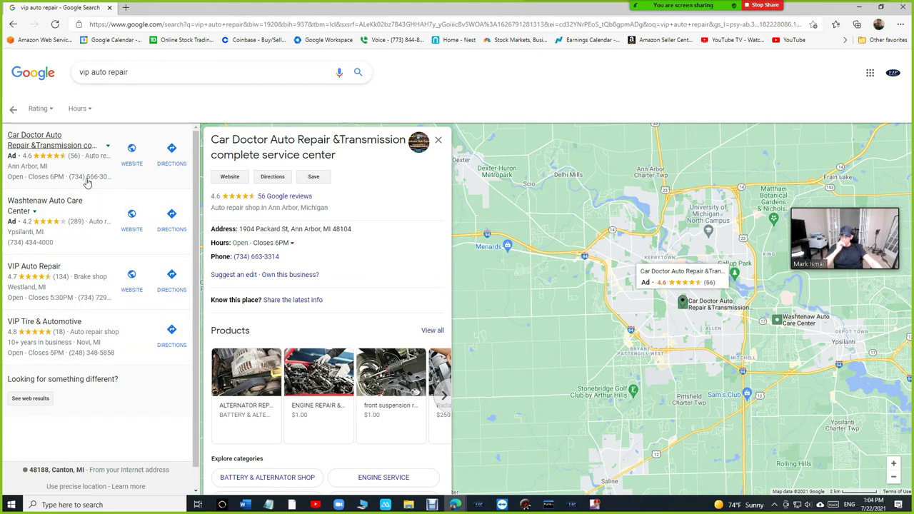
# Step: Load the Google home page, glance at the apps grid and Gmail, then go back
pyautogui.click(185, 26)
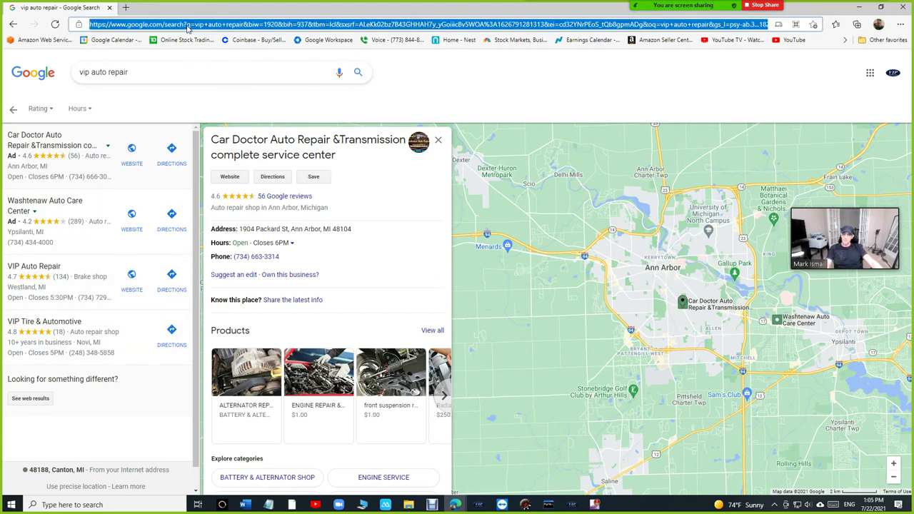
pyautogui.write('goo')
pyautogui.press('Return')
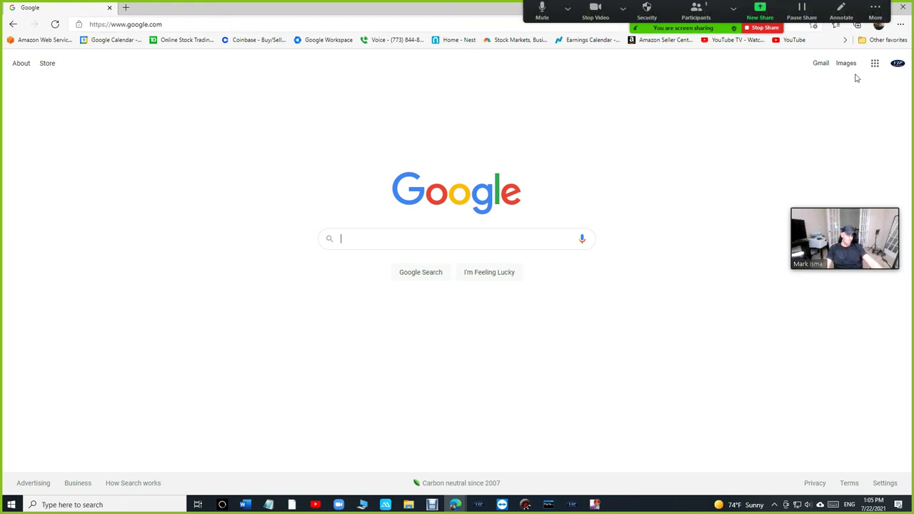
pyautogui.click(876, 64)
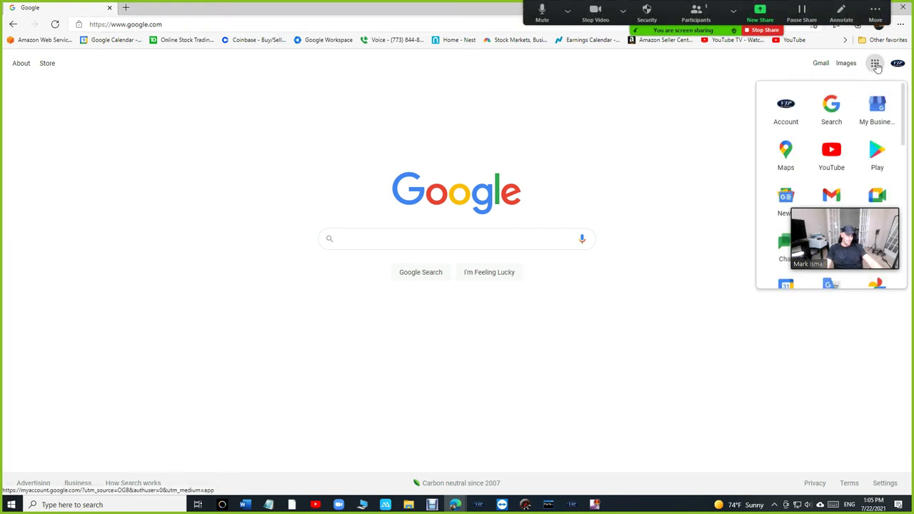
pyautogui.click(822, 70)
pyautogui.click(822, 65)
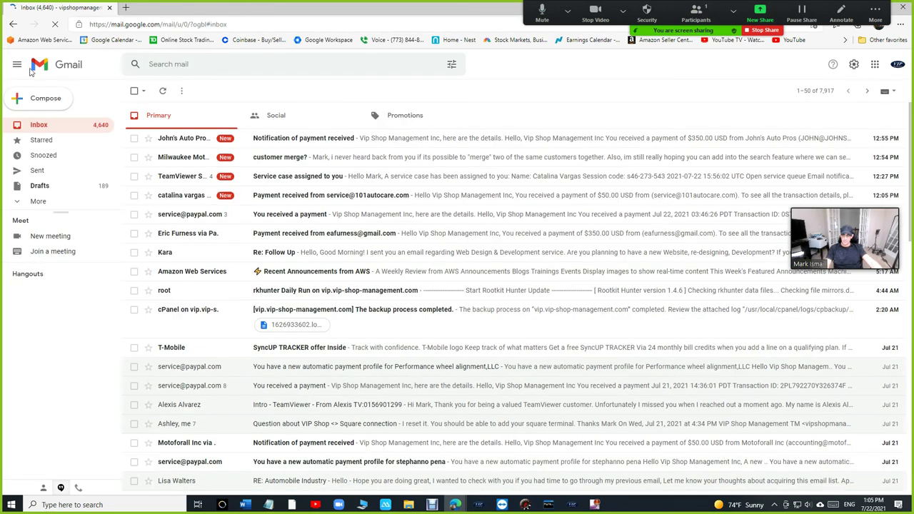
pyautogui.click(12, 26)
# Step: Search Google for 'vip auto repair'
pyautogui.click(354, 235)
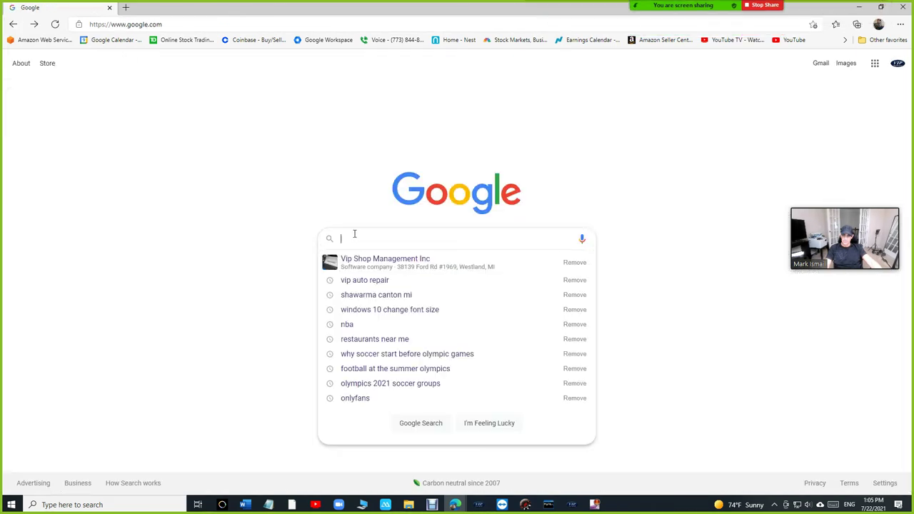
pyautogui.write('vip')
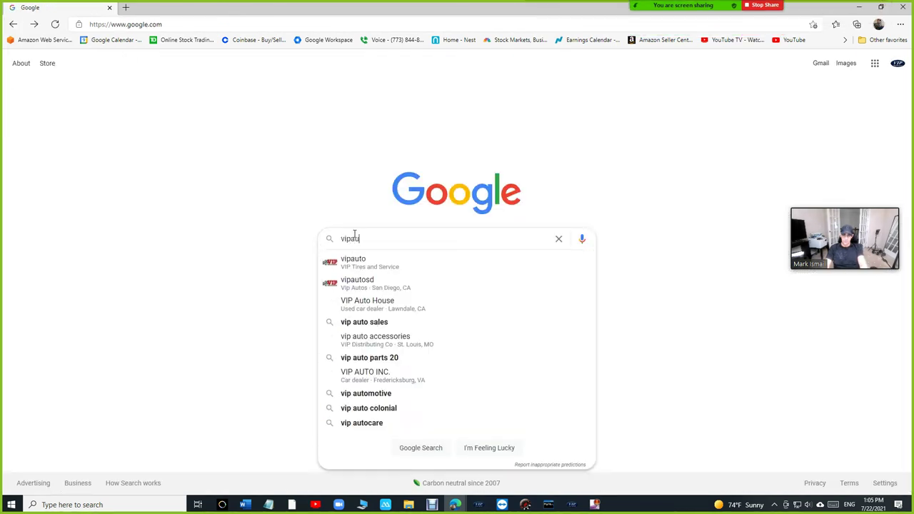
pyautogui.write(' auto r')
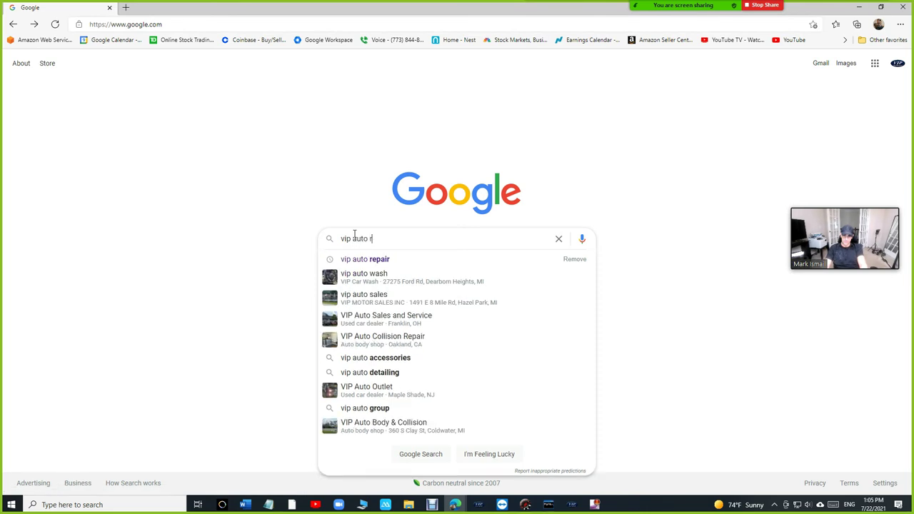
pyautogui.write('epair')
pyautogui.press('Return')
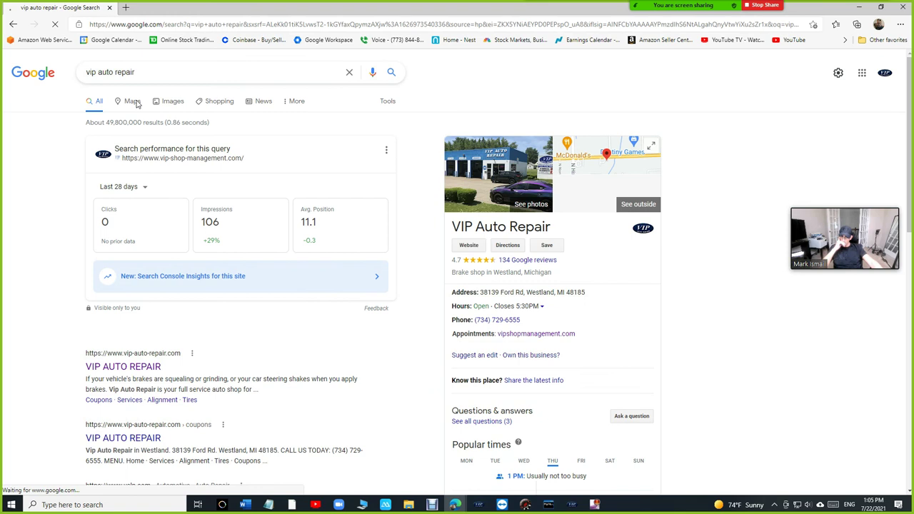
# Step: View VIP Auto Repair in Maps, open its booking link, then bring up the Shopmonkey window
pyautogui.click(133, 101)
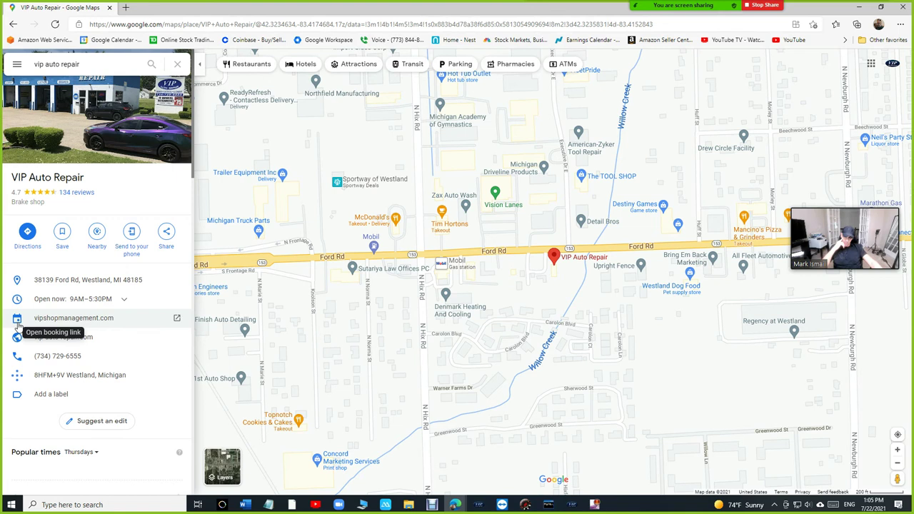
pyautogui.click(62, 325)
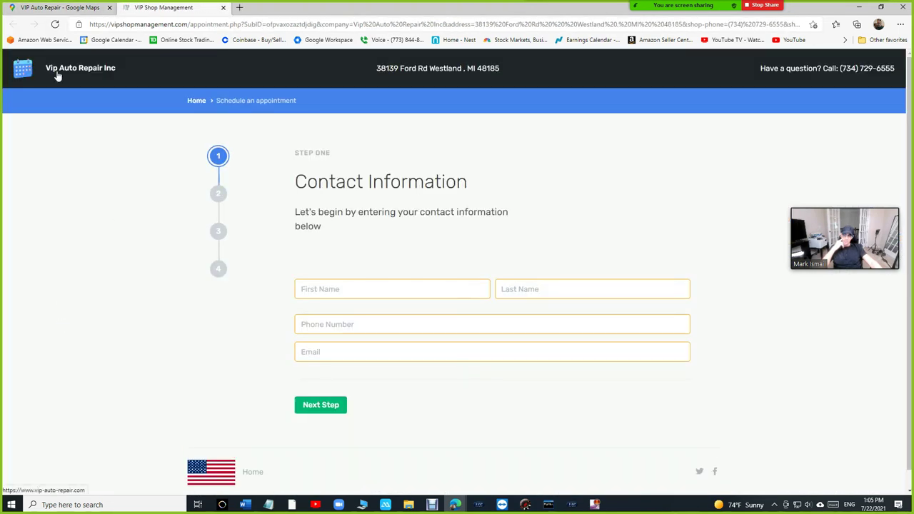
pyautogui.click(25, 7)
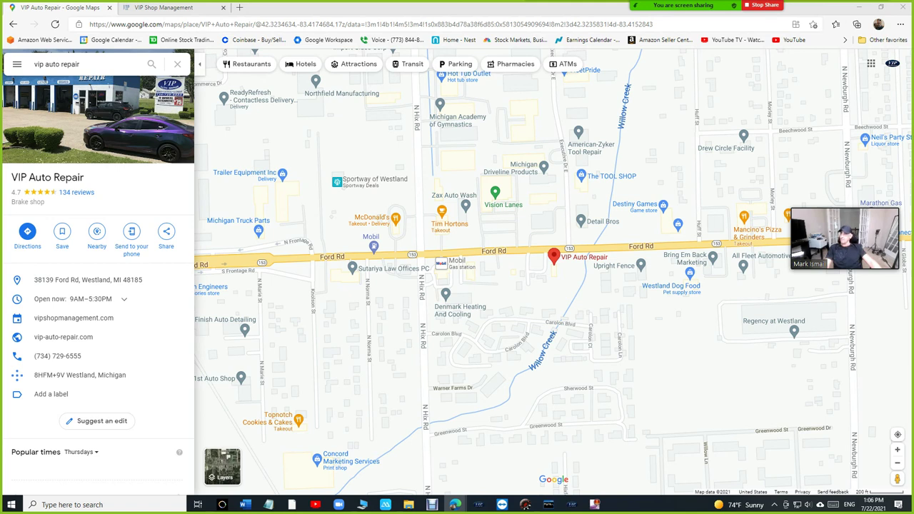
pyautogui.hotkey('alt', 'Tab')
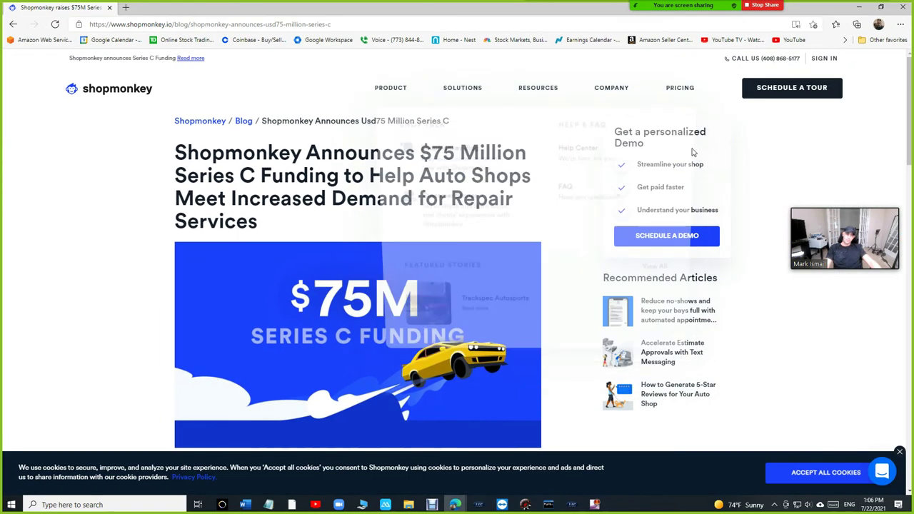
# Step: Highlight the funding headline, then show the PRODUCT menu listing Shopmonkey's features and tools
pyautogui.moveTo(242, 153); pyautogui.dragTo(362, 174)
pyautogui.scroll(-2, 362, 174)
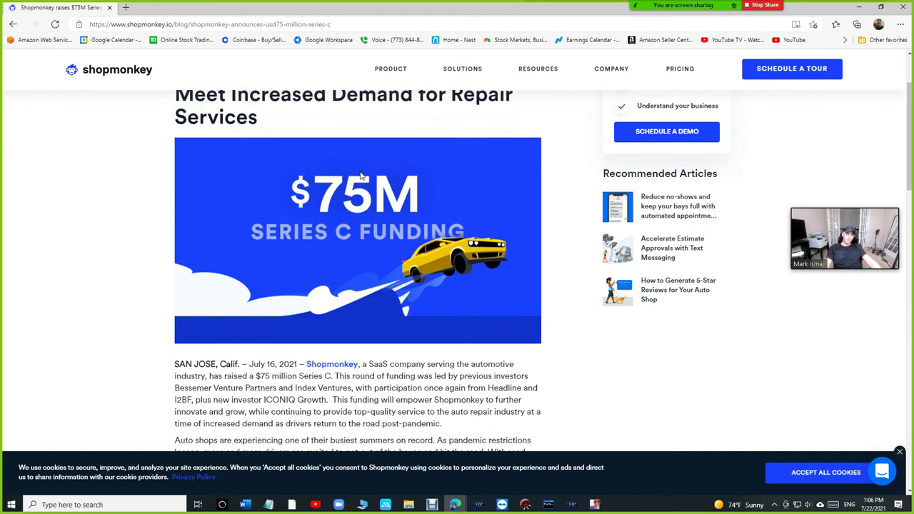
pyautogui.scroll(2, 362, 174)
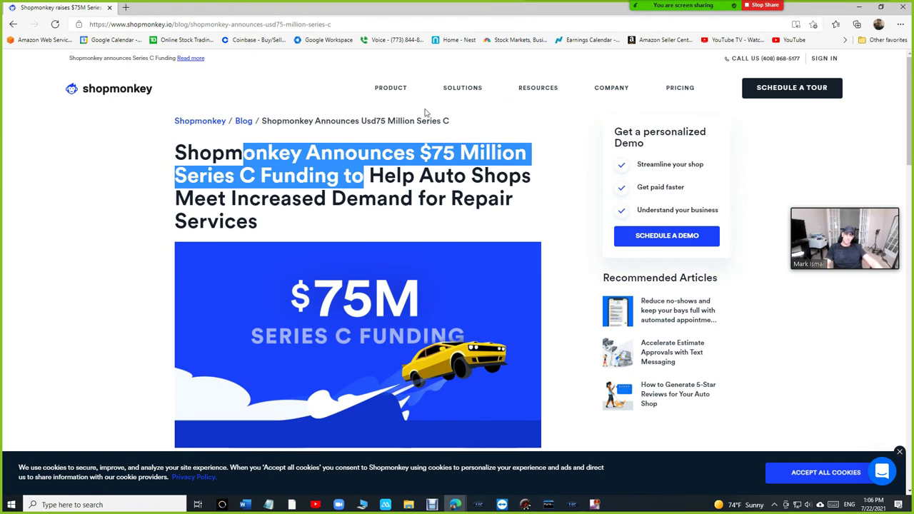
pyautogui.moveTo(402, 93)
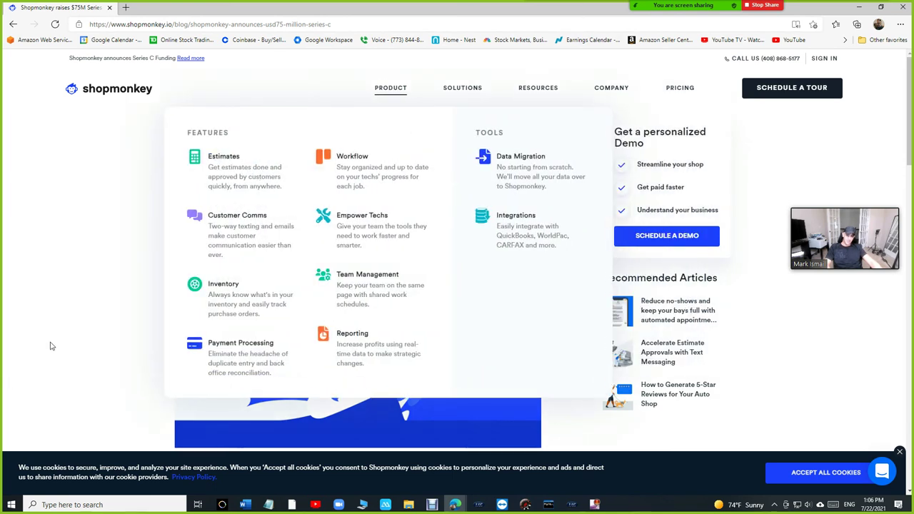
pyautogui.click(52, 345)
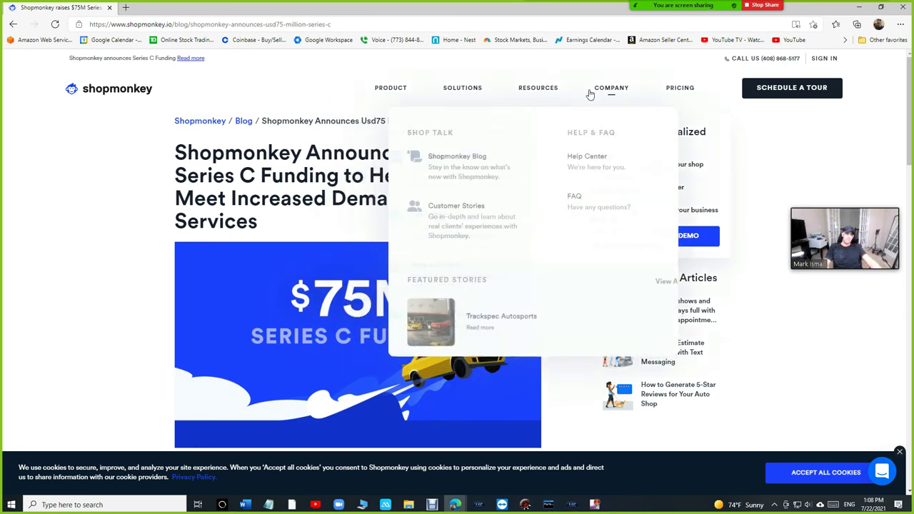
# Step: Open PRICING and review the Basic $99.99, Clever $224.99, Genius $349.99 and Enterprise / HD plans
pyautogui.click(673, 93)
pyautogui.scroll(-3, 623, 136)
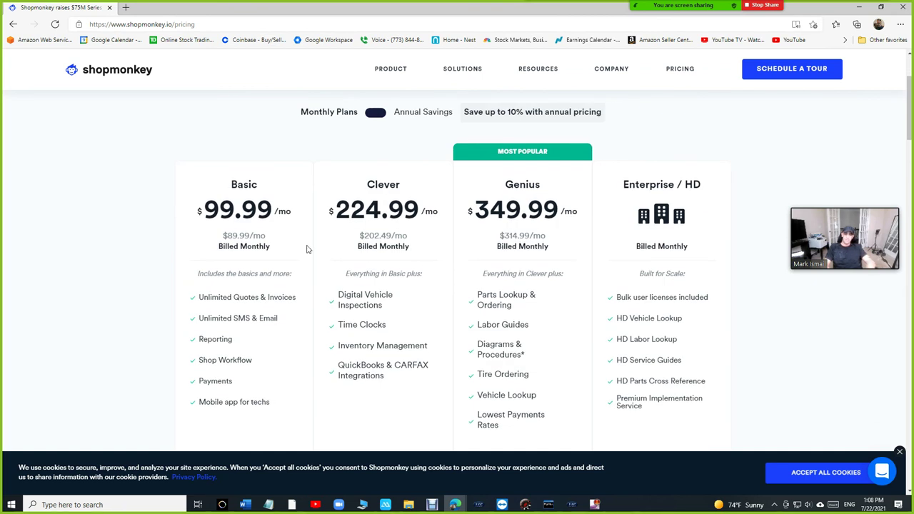
pyautogui.scroll(-2, 288, 247)
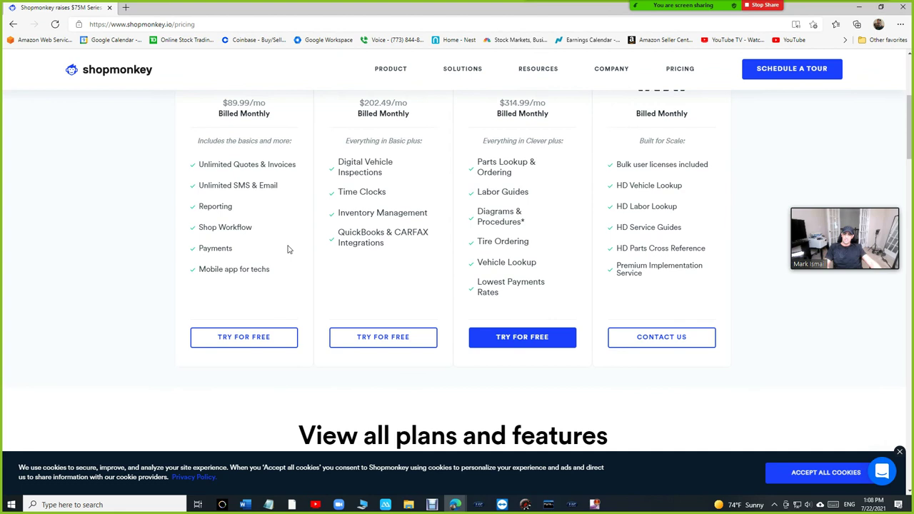
pyautogui.scroll(2, 282, 270)
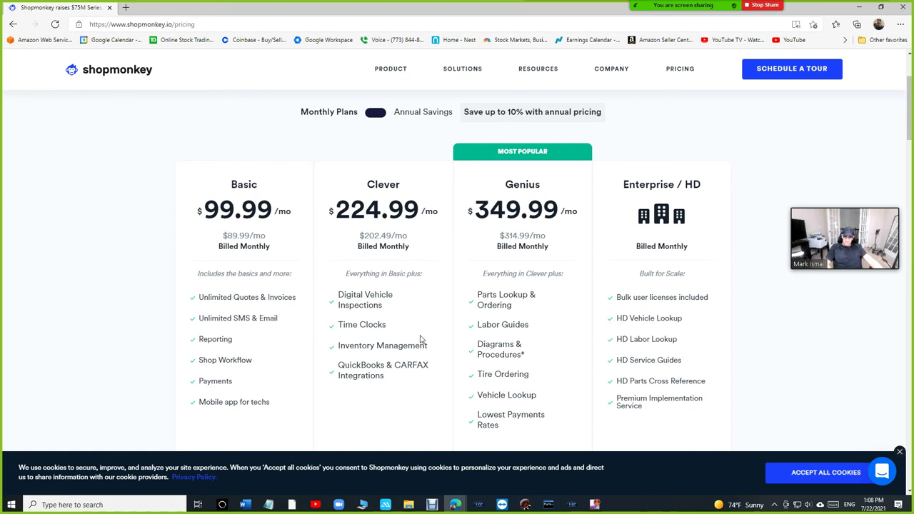
pyautogui.scroll(-1, 420, 339)
pyautogui.scroll(1, 429, 328)
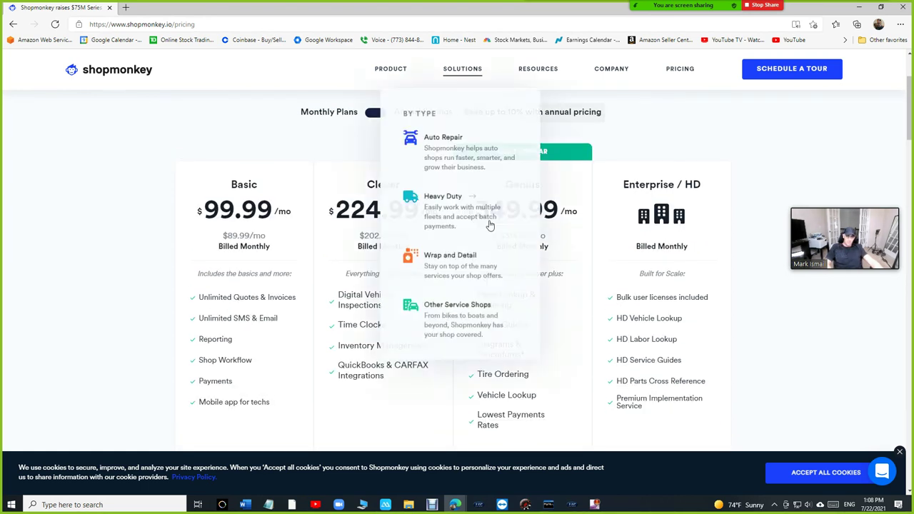
pyautogui.scroll(-1, 575, 299)
pyautogui.scroll(1, 575, 294)
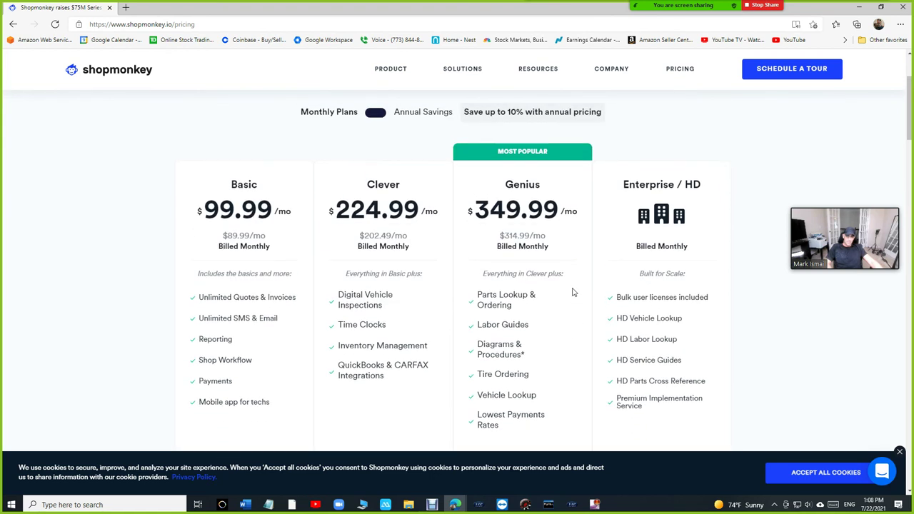